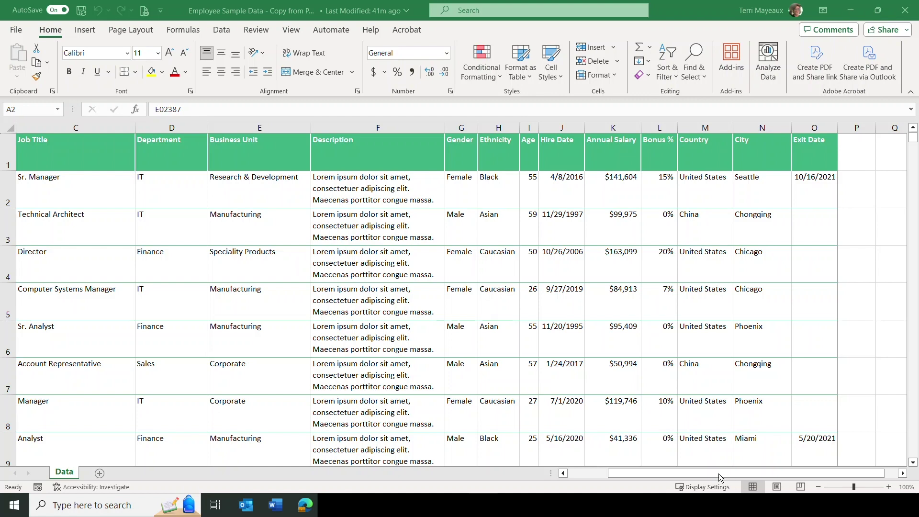
Select cell A1 of the employee data and look through the workbook's pages in the print preview.
drag(720, 473, 623, 475)
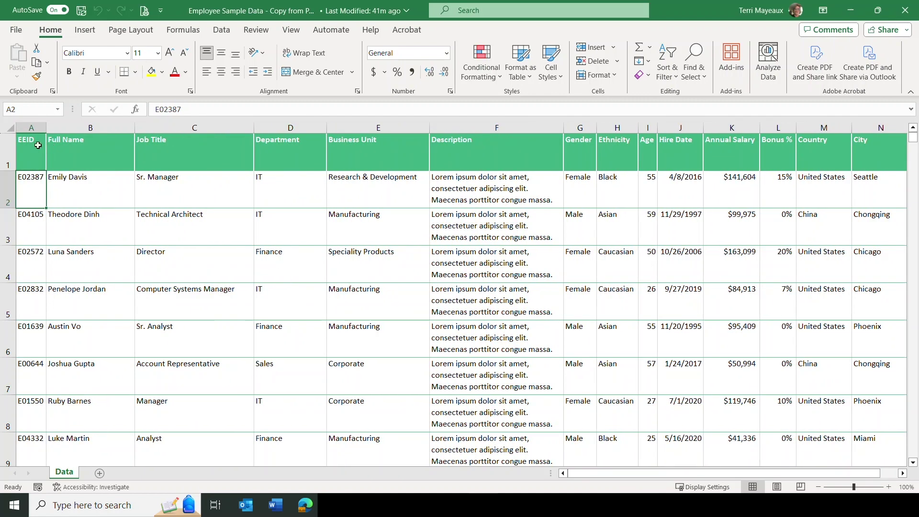
click(38, 145)
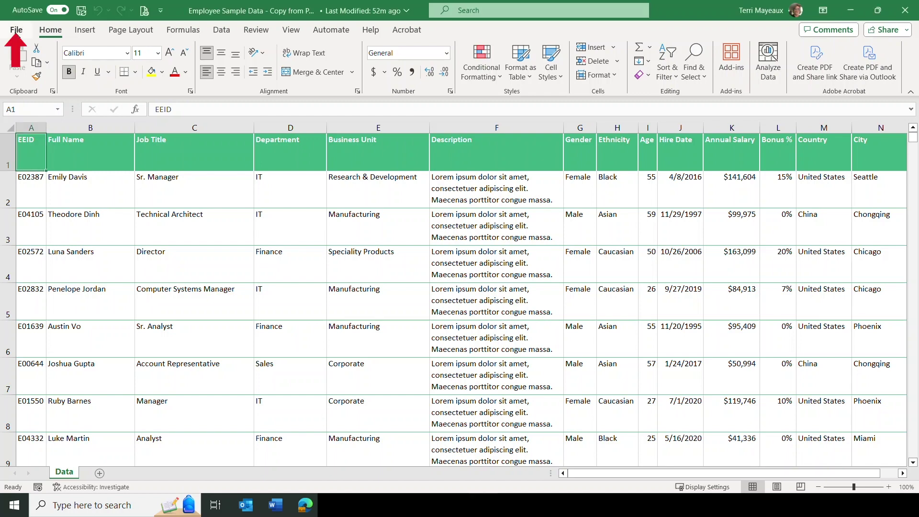
click(16, 29)
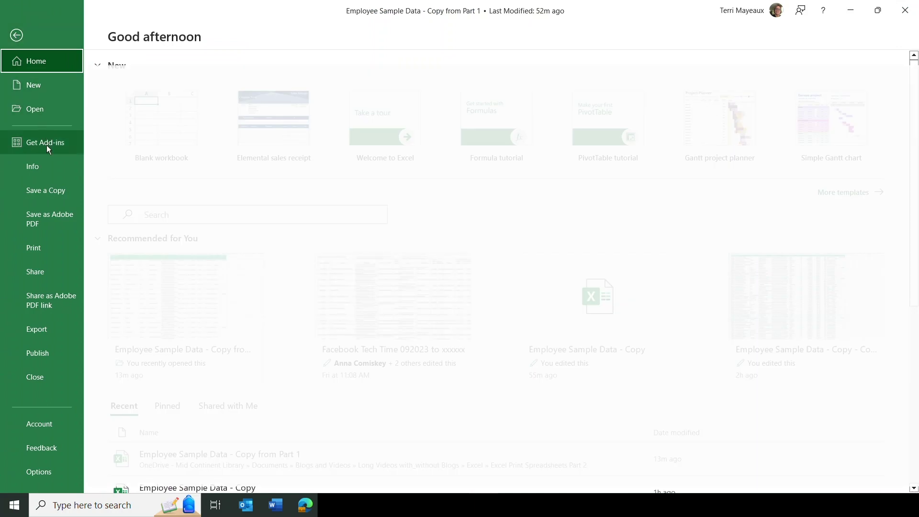
click(40, 246)
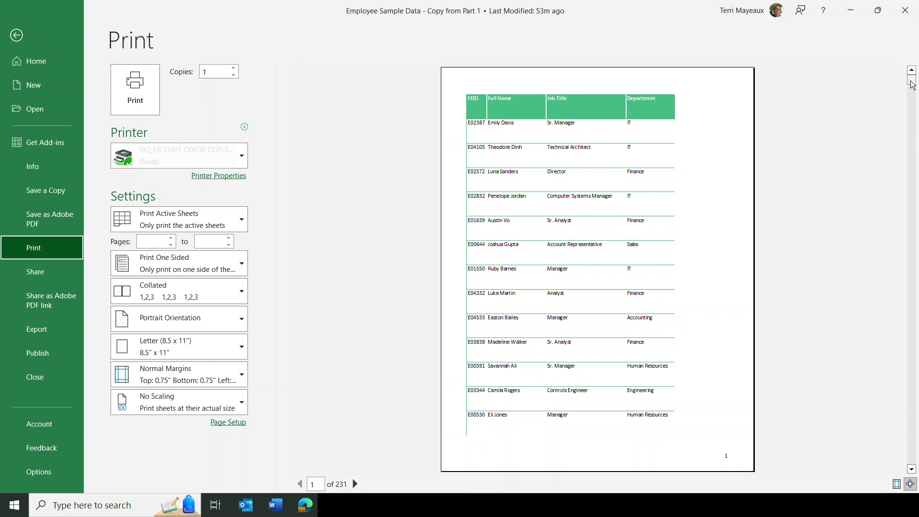
drag(914, 84, 913, 211)
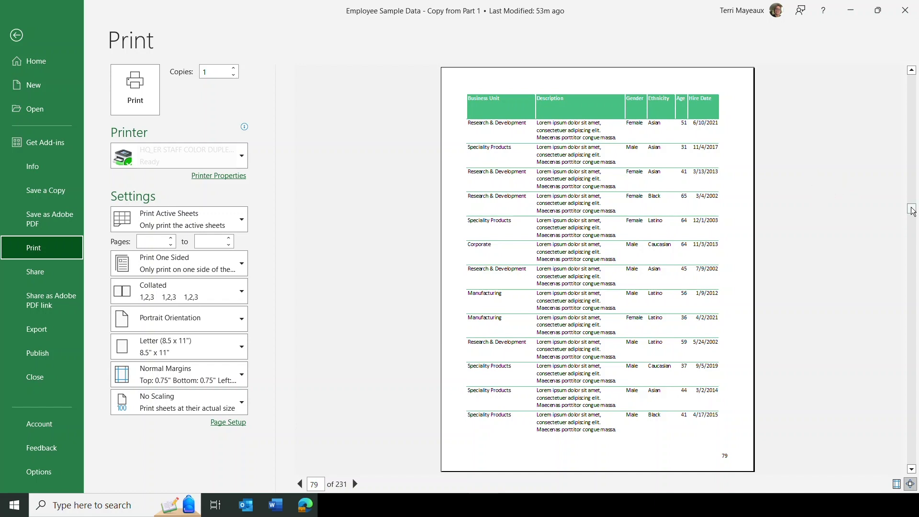
drag(913, 214, 916, 361)
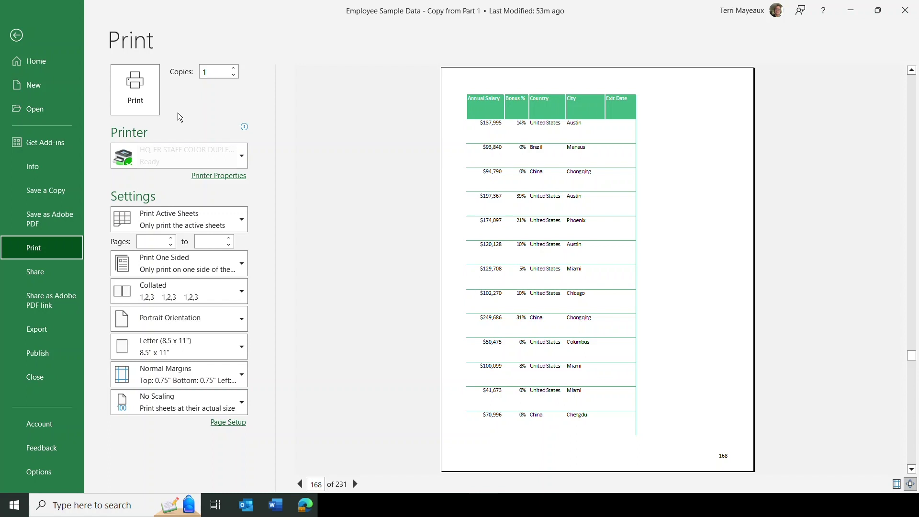
Review the selected printer's paper and output properties and close them without changes.
mouse_move(178, 164)
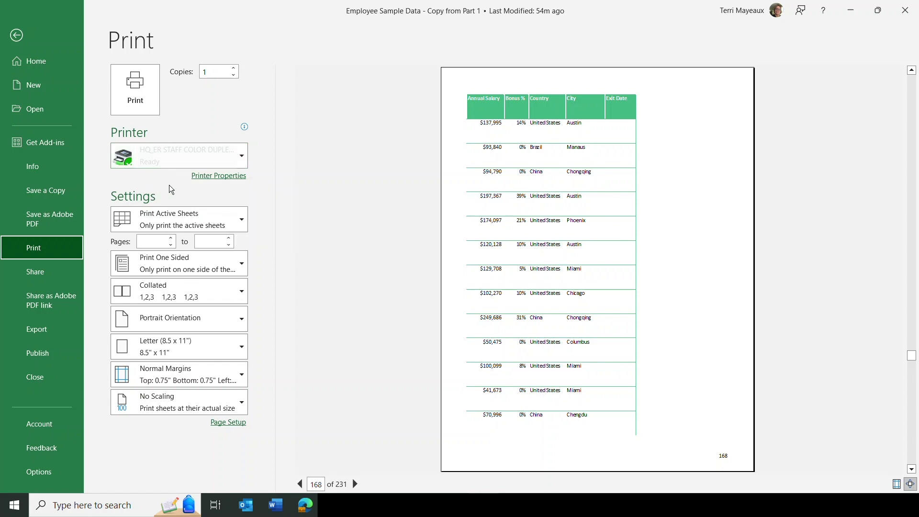
click(228, 176)
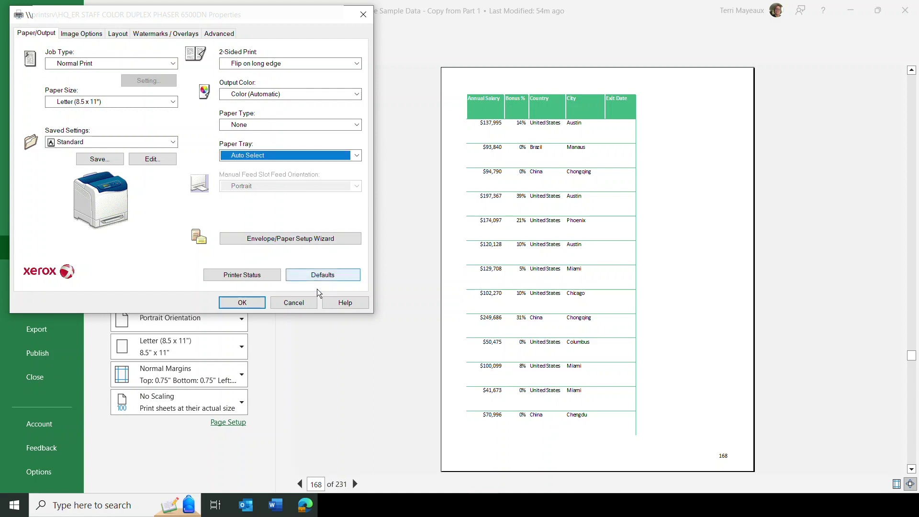
click(291, 304)
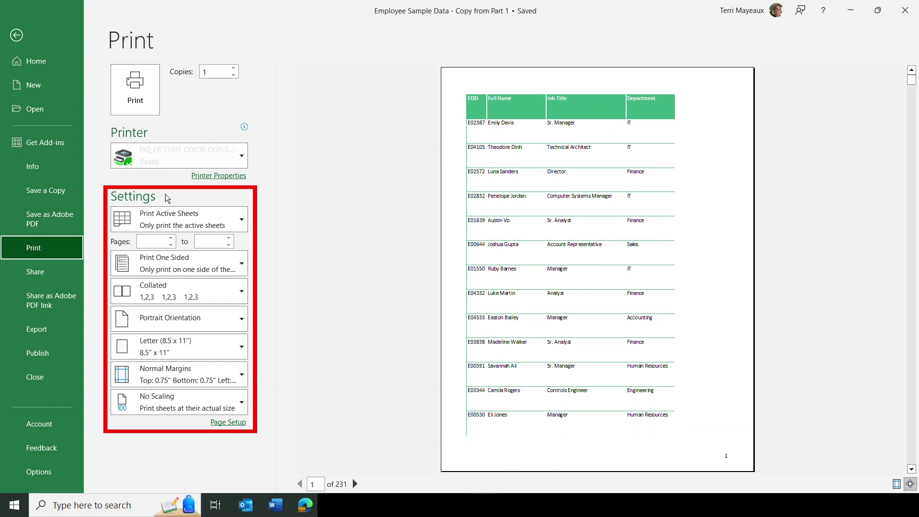
Review the print scope choices, keeping Print Active Sheets at first, and set the scope to Print Selection.
click(241, 219)
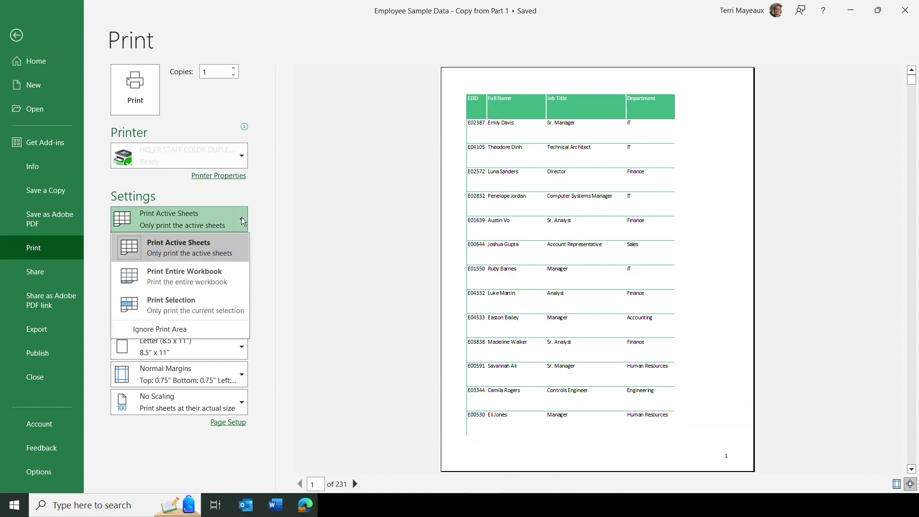
click(157, 243)
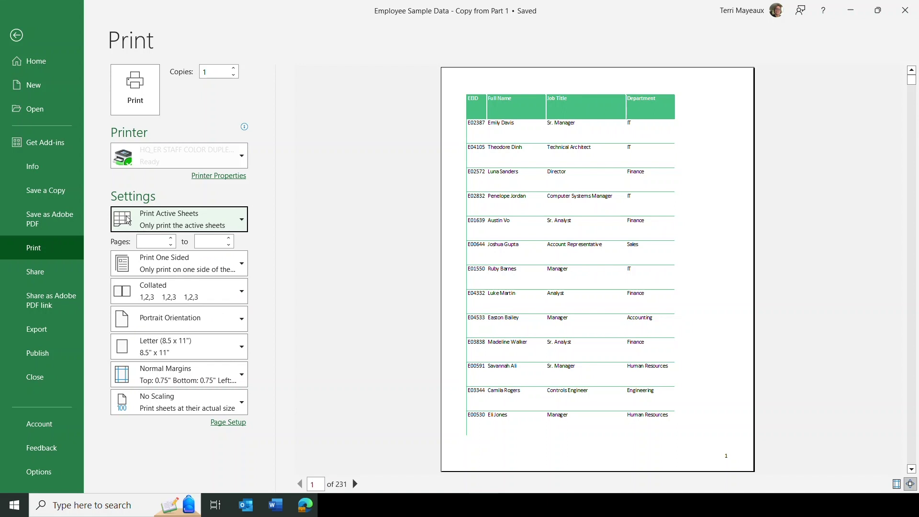
click(243, 220)
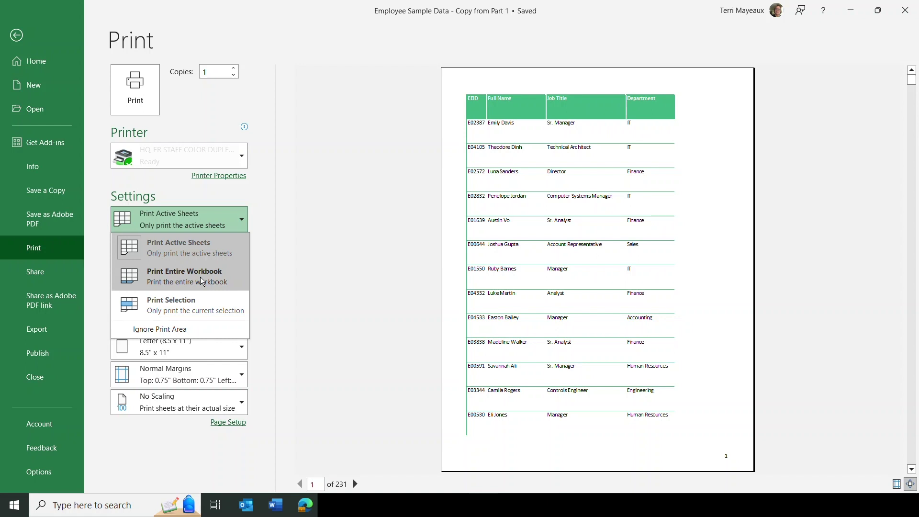
click(185, 308)
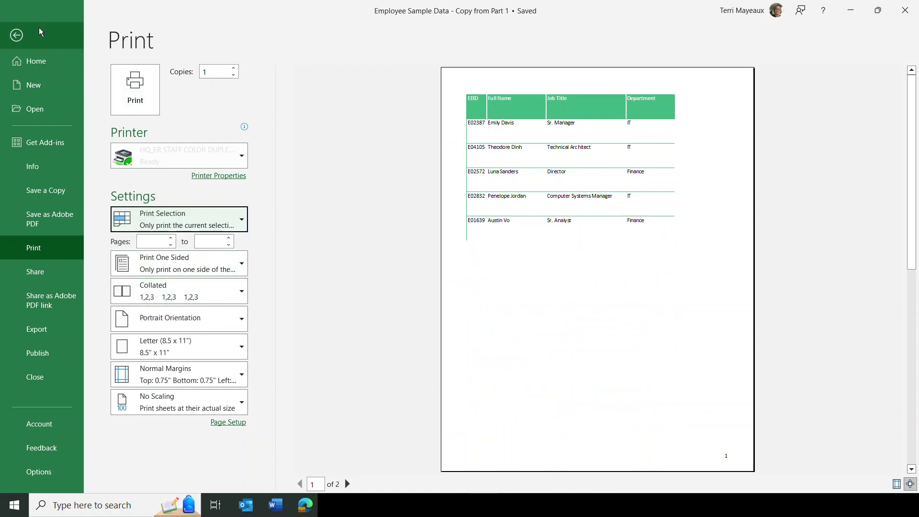
Select the range A1:E6 on the Data sheet and preview both printed pages of that selection.
click(18, 35)
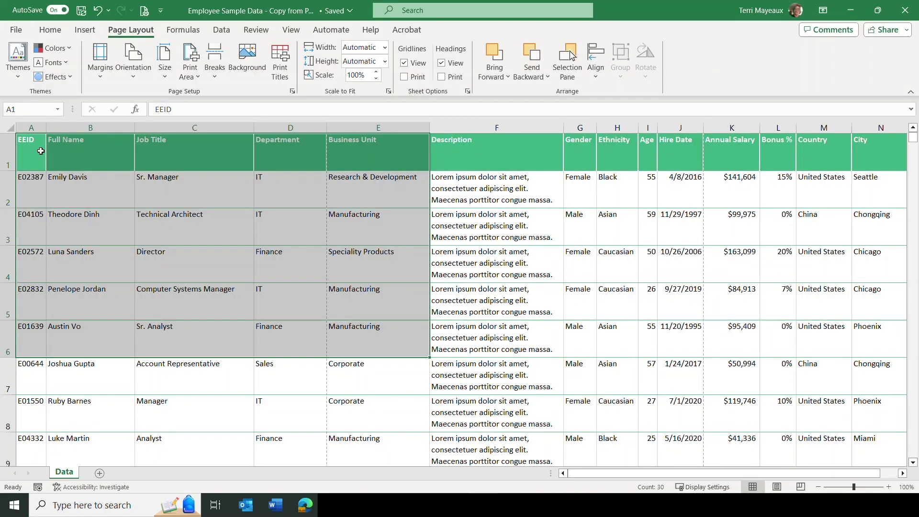
drag(32, 147, 367, 346)
click(17, 30)
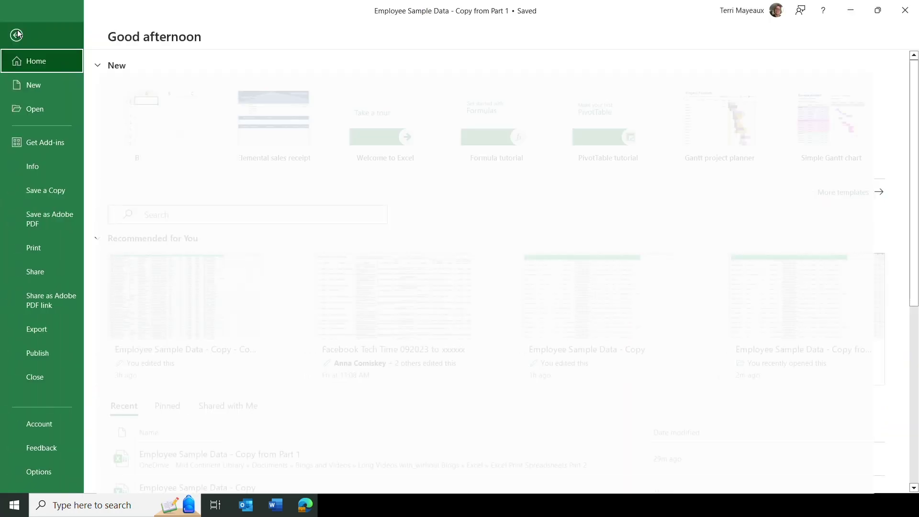
click(38, 249)
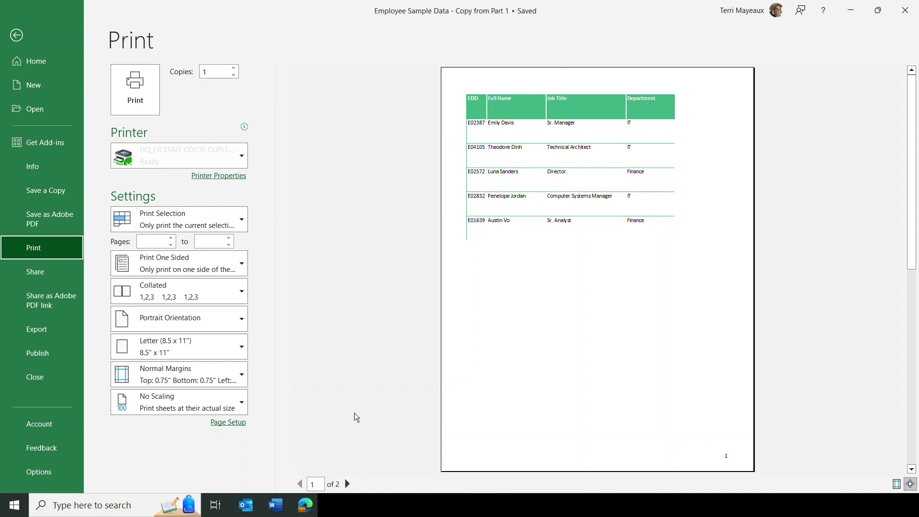
click(348, 485)
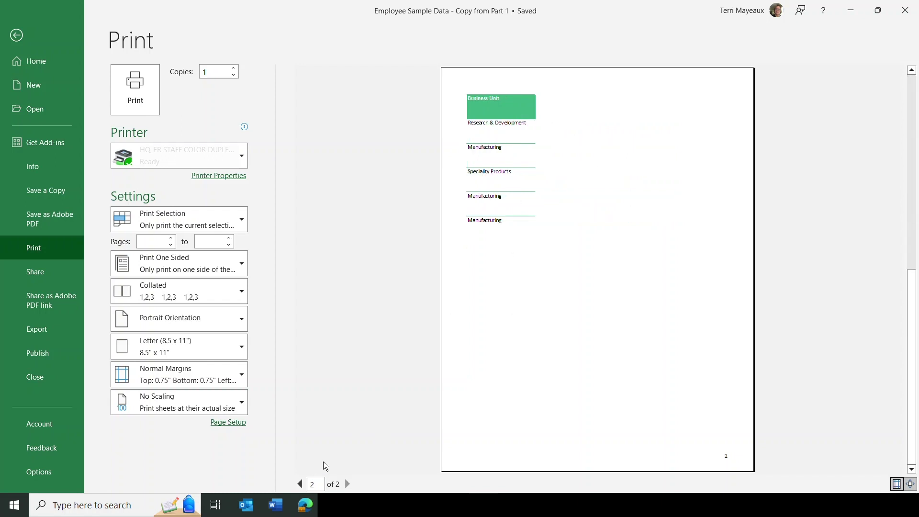
click(298, 483)
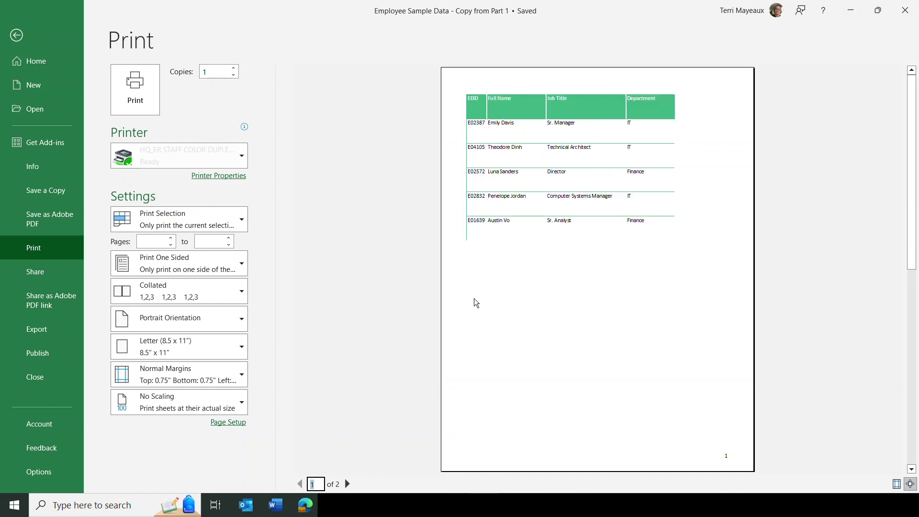
Set the print scope to Print Active Sheets and return to the worksheet.
click(241, 220)
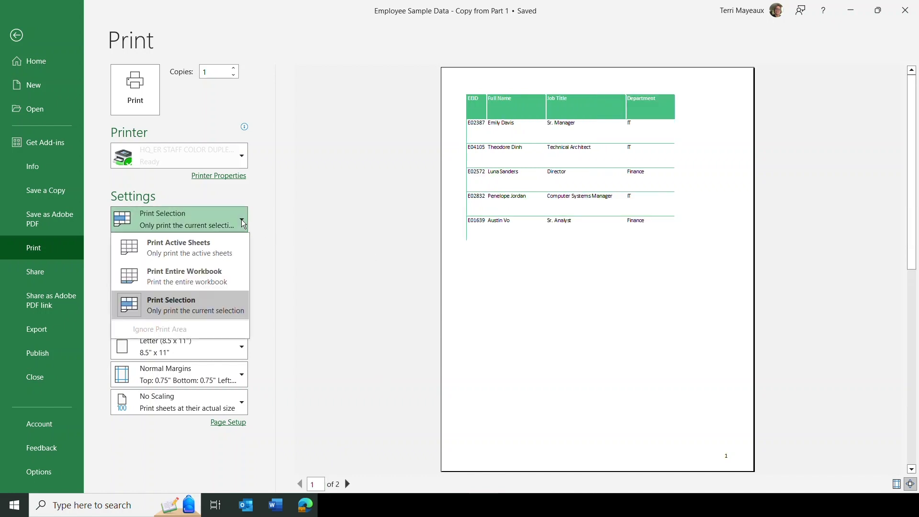
click(202, 245)
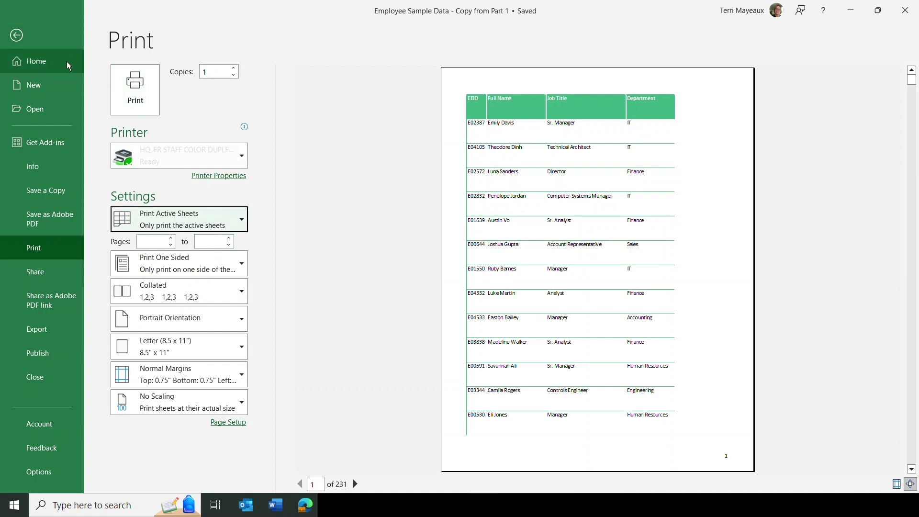
click(18, 35)
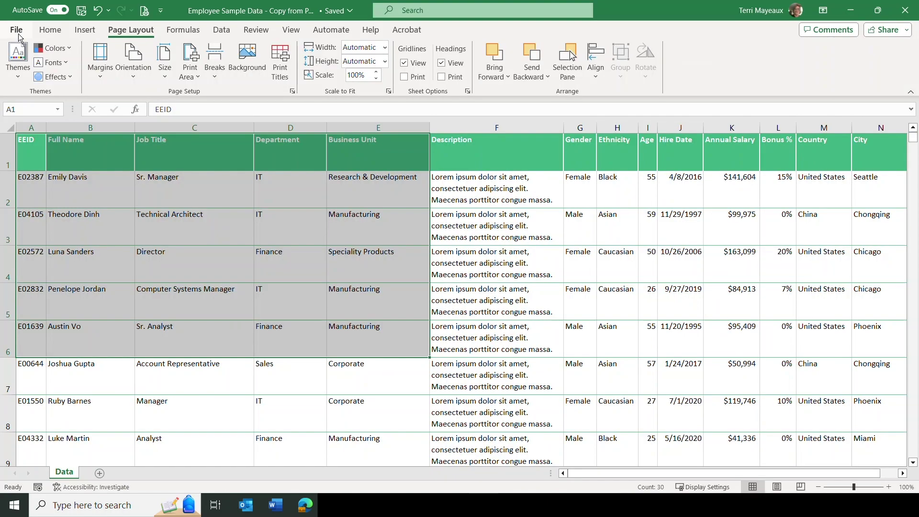
Set the selected range A1:E6 as the print area and check its pages in the print preview.
click(198, 79)
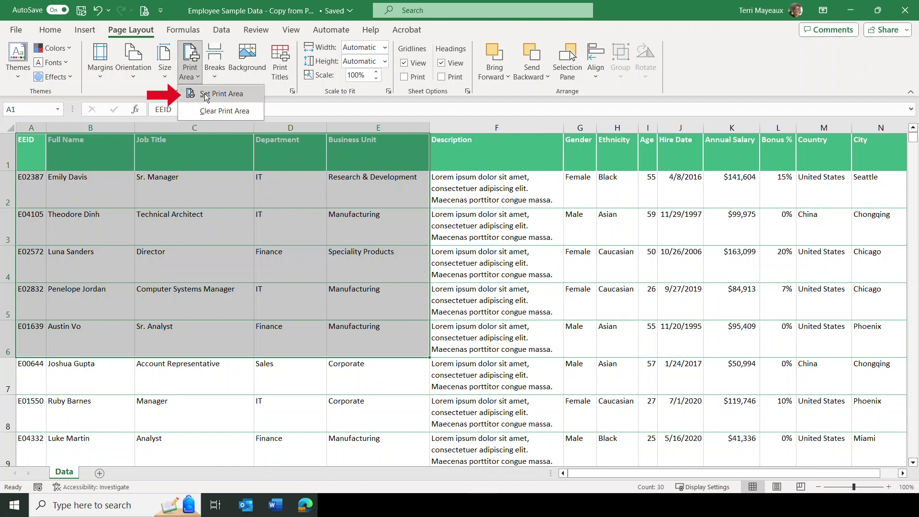
click(206, 95)
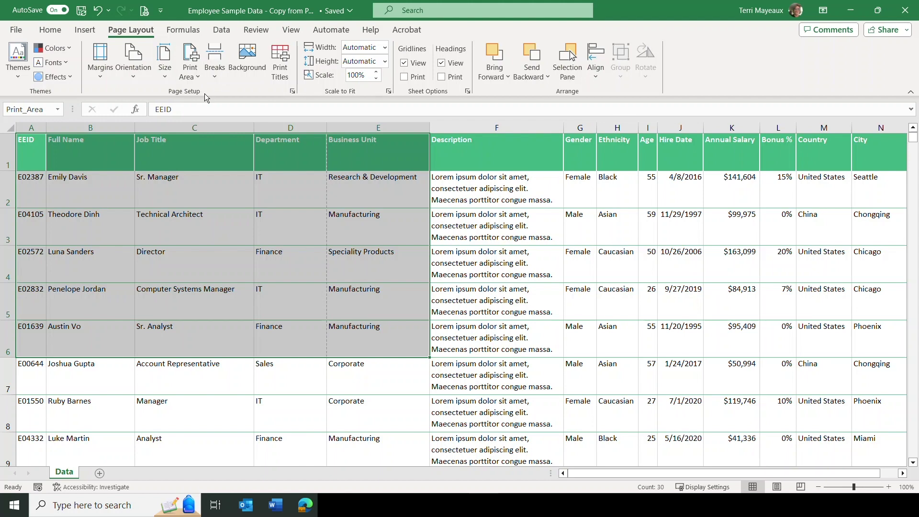
click(18, 31)
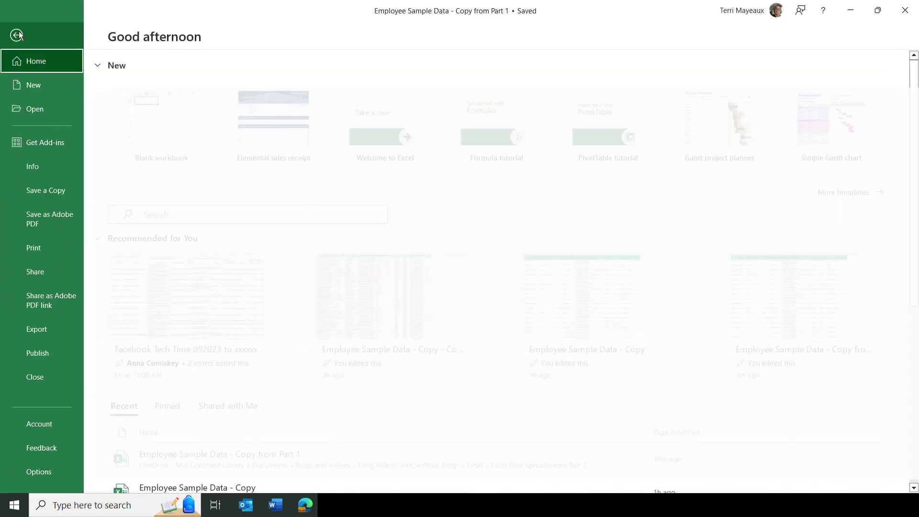
click(33, 248)
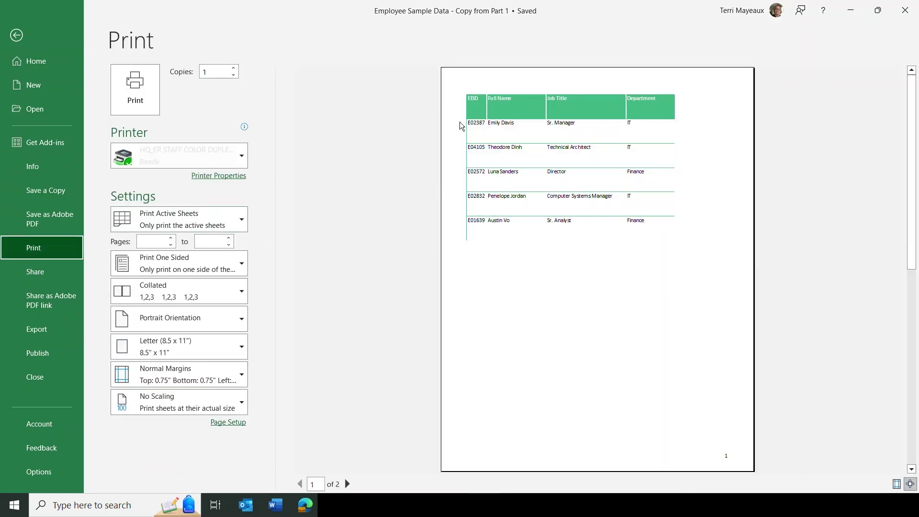
click(348, 484)
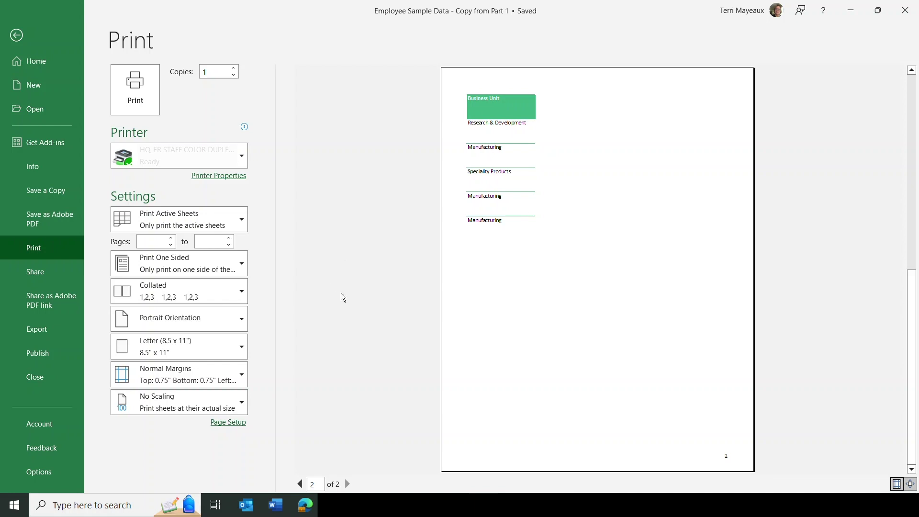
click(300, 485)
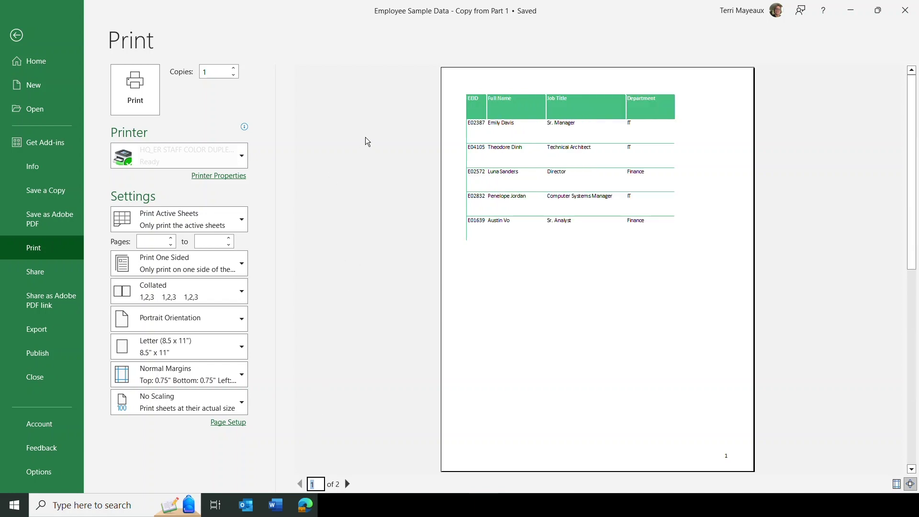
Return to the worksheet and clear the print area from the Data sheet.
click(17, 36)
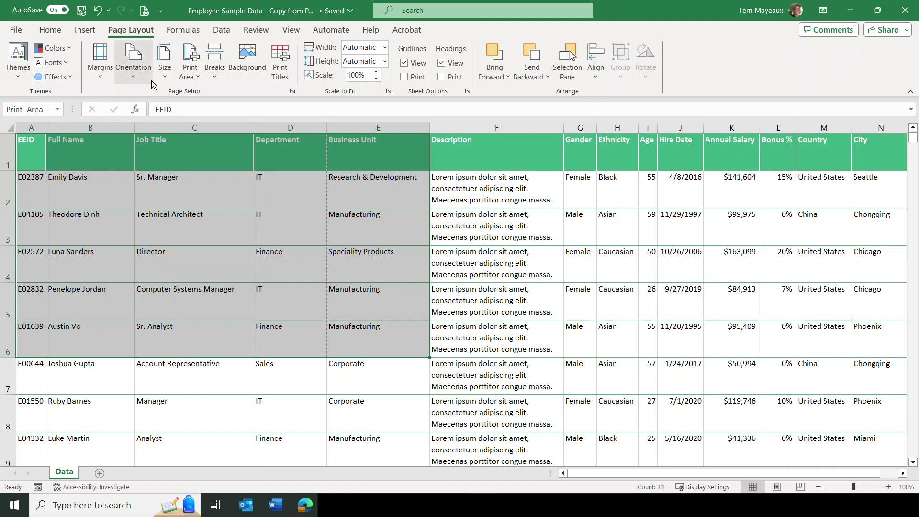
click(198, 78)
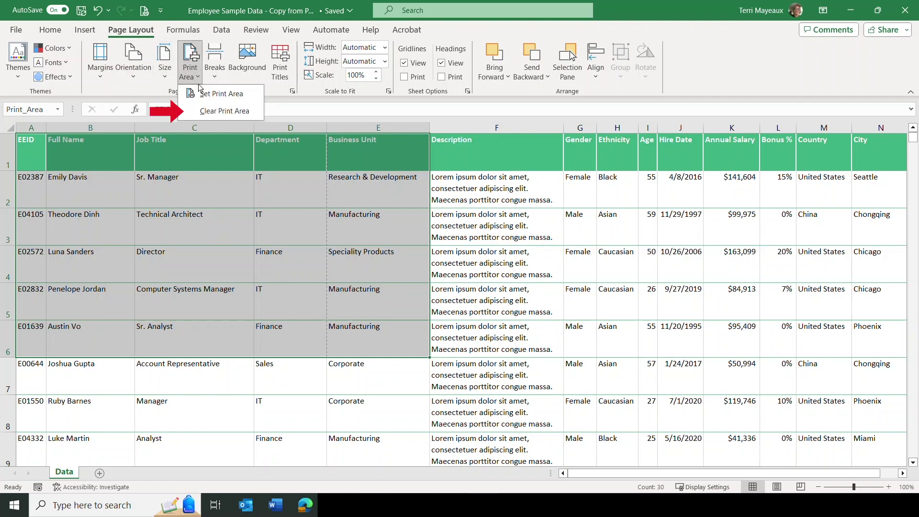
click(207, 111)
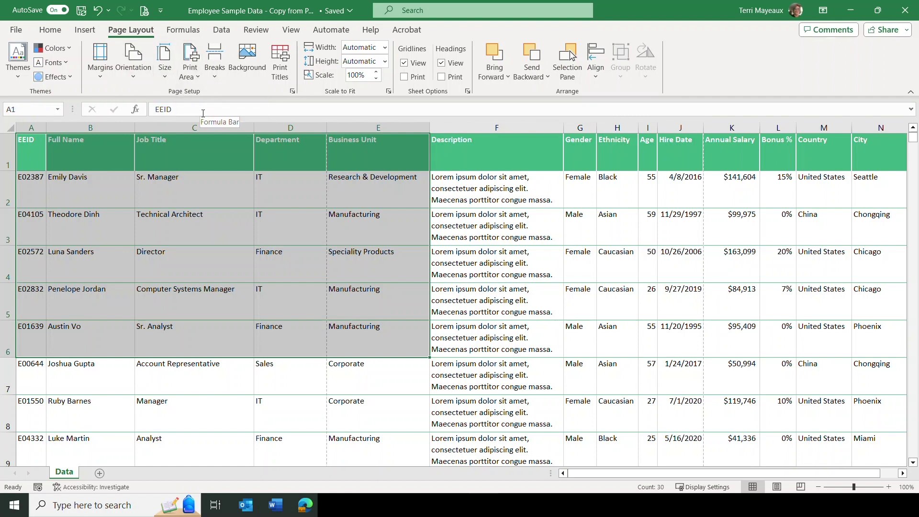
Check the full sheet in the print preview and review the print scope options, including Print Selection.
click(15, 30)
click(39, 248)
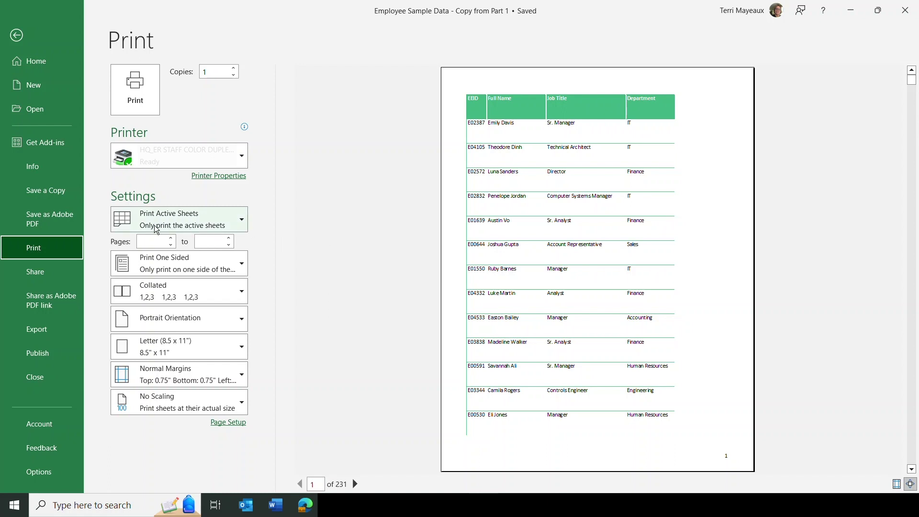
click(241, 217)
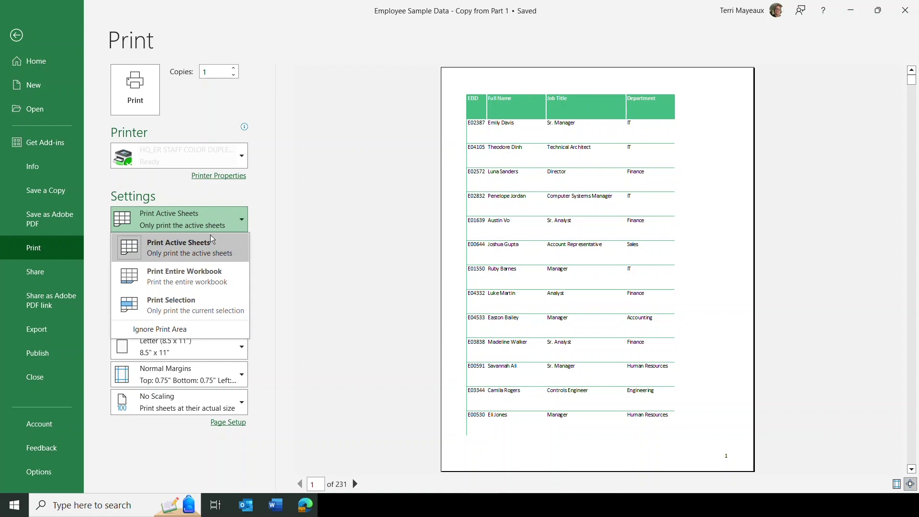
click(203, 306)
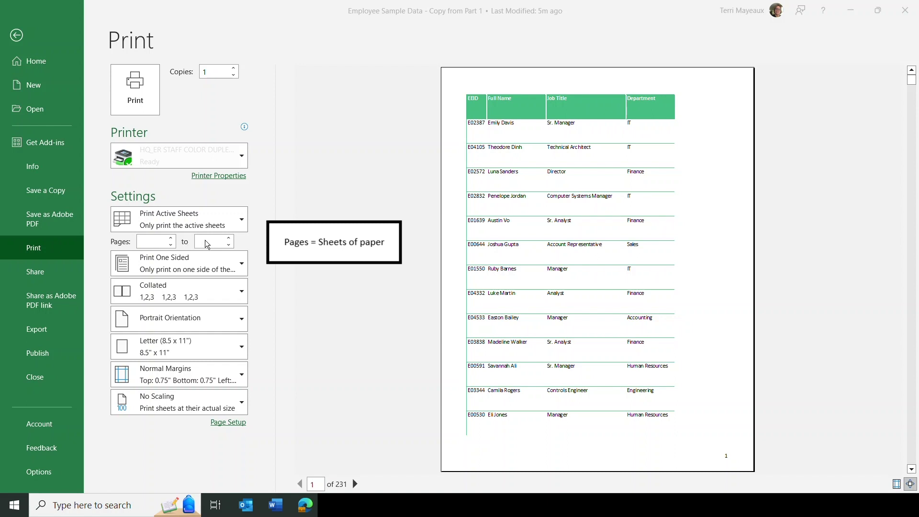
Limit the printout to pages 2 to 20.
click(148, 241)
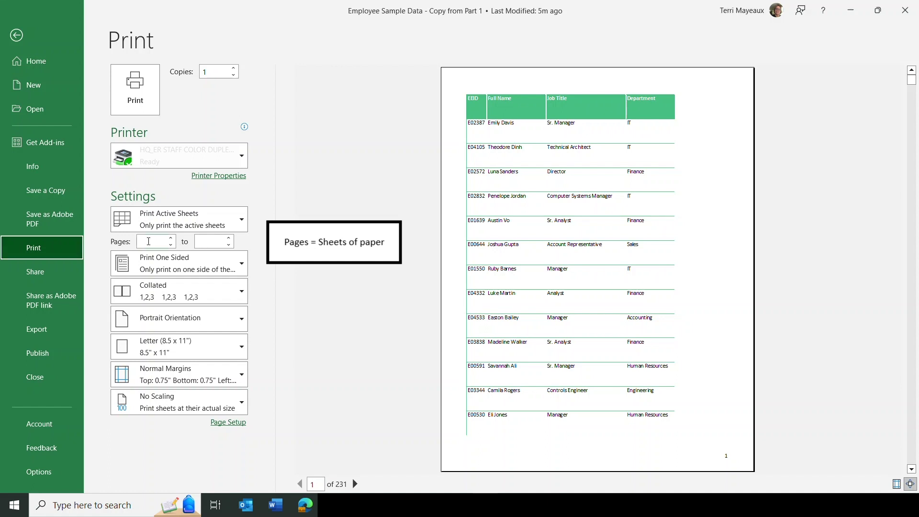
click(148, 241)
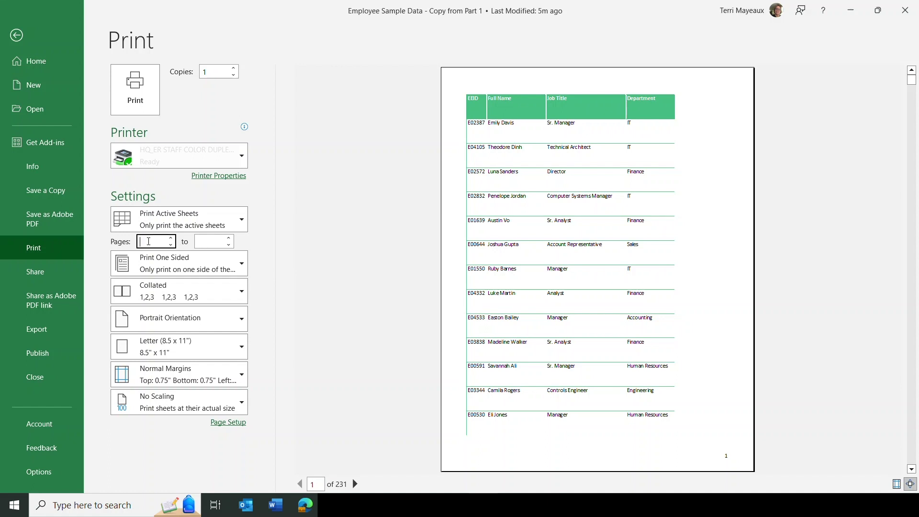
text(2)
key(Tab)
text(20)
key(Tab)
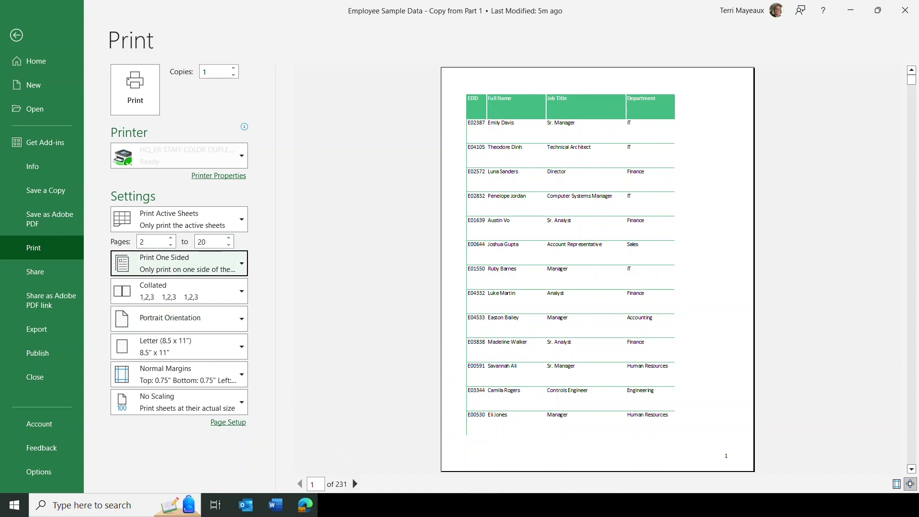
Page forward through the print preview to examine the pages covered by the page range.
click(355, 485)
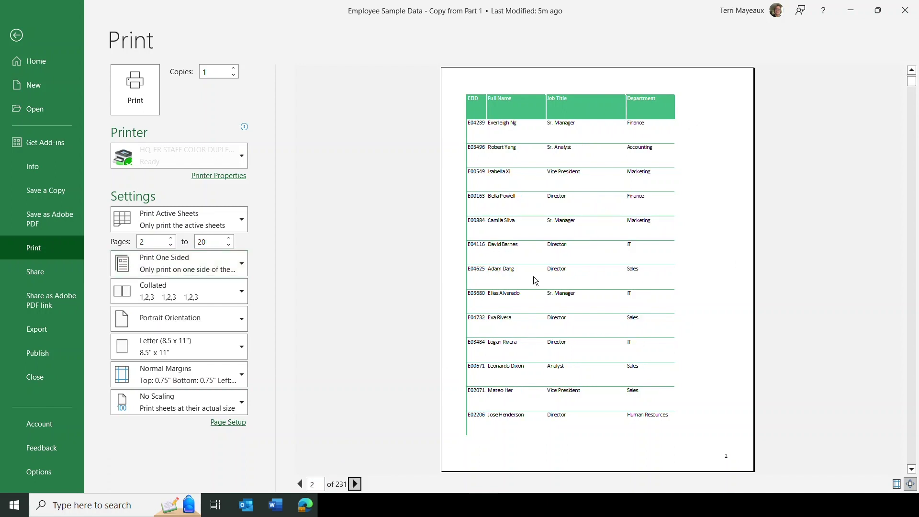
click(355, 485)
click(355, 485)
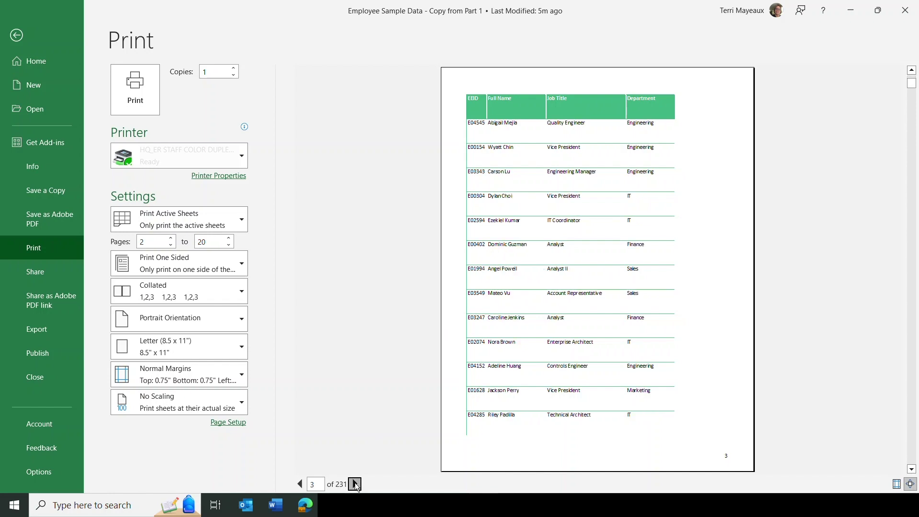
click(356, 485)
click(355, 485)
click(355, 485)
click(355, 485)
click(356, 485)
click(356, 485)
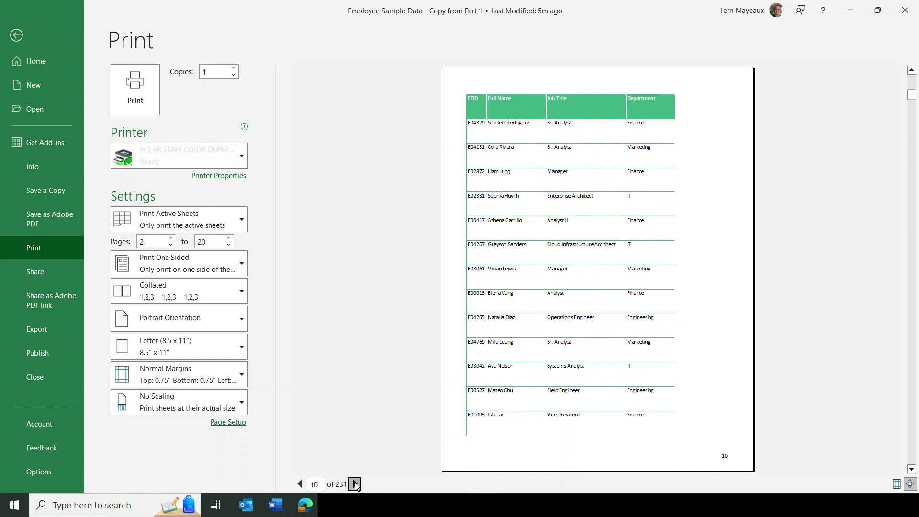
click(356, 485)
click(355, 485)
click(356, 485)
click(355, 485)
click(355, 485)
click(355, 486)
click(355, 485)
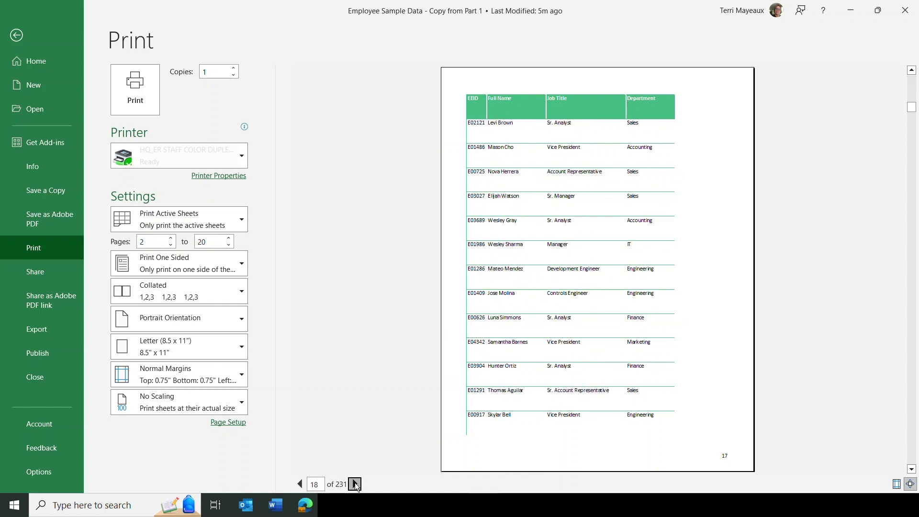
click(355, 485)
click(355, 485)
click(355, 485)
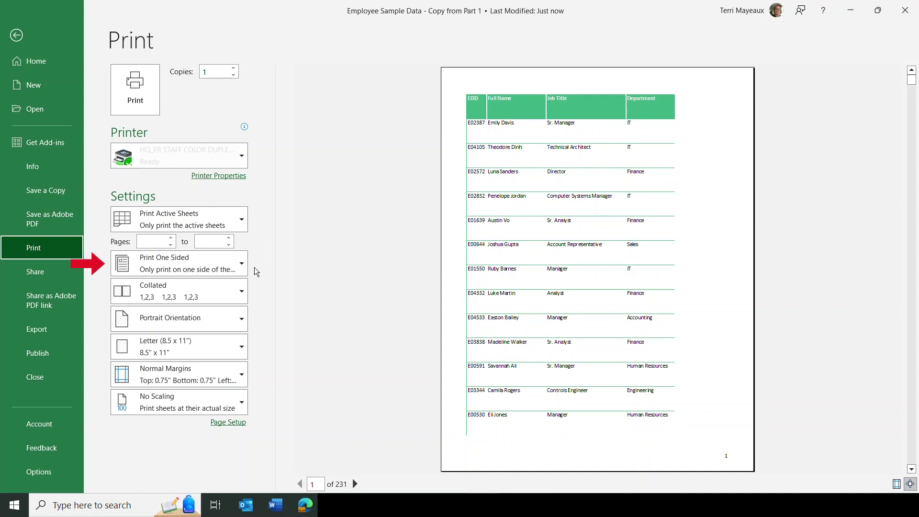
Review the choices for printing on one or both sides and the Collated and Uncollated options.
click(242, 263)
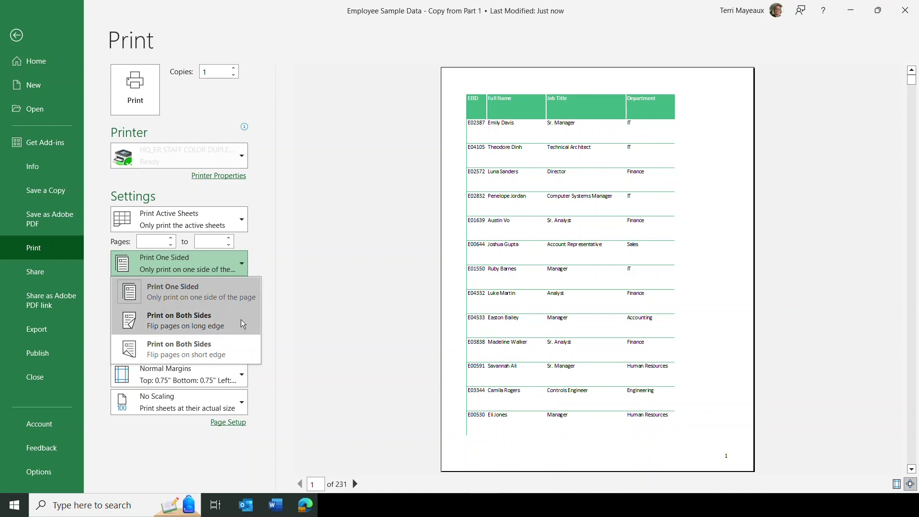
click(296, 265)
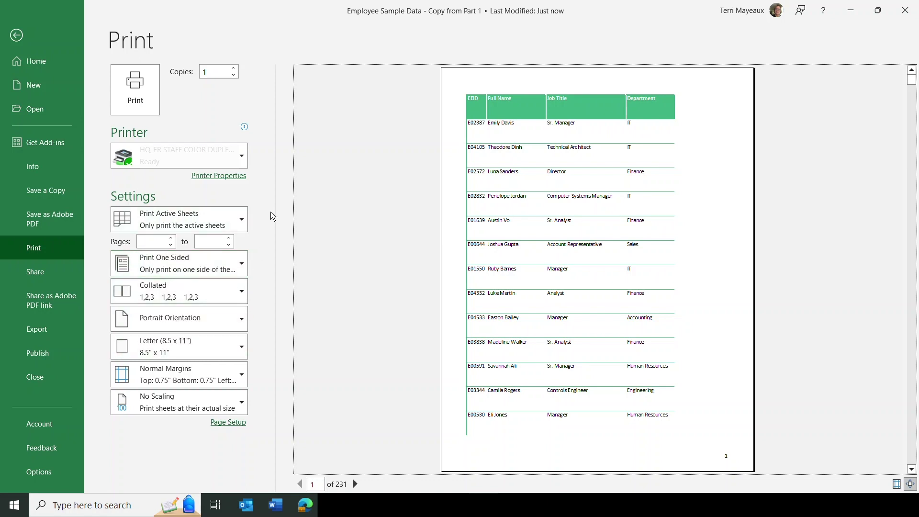
mouse_move(209, 159)
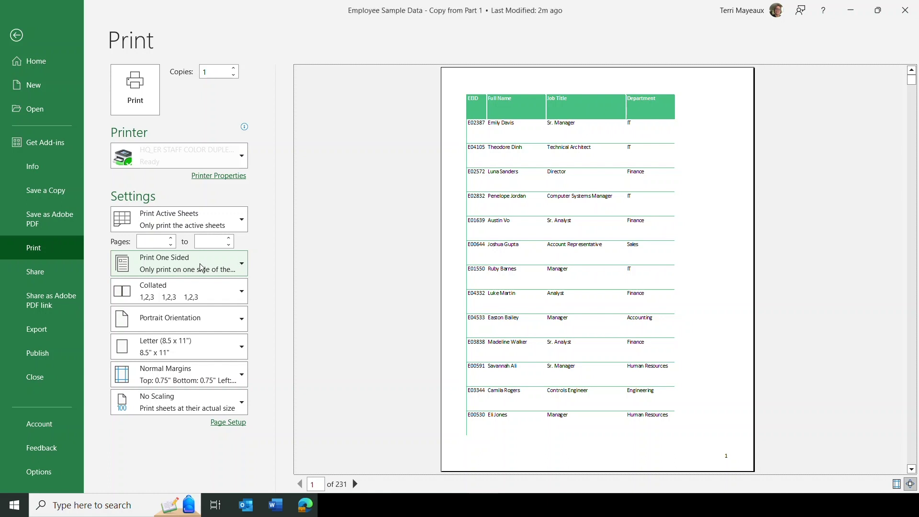
click(242, 294)
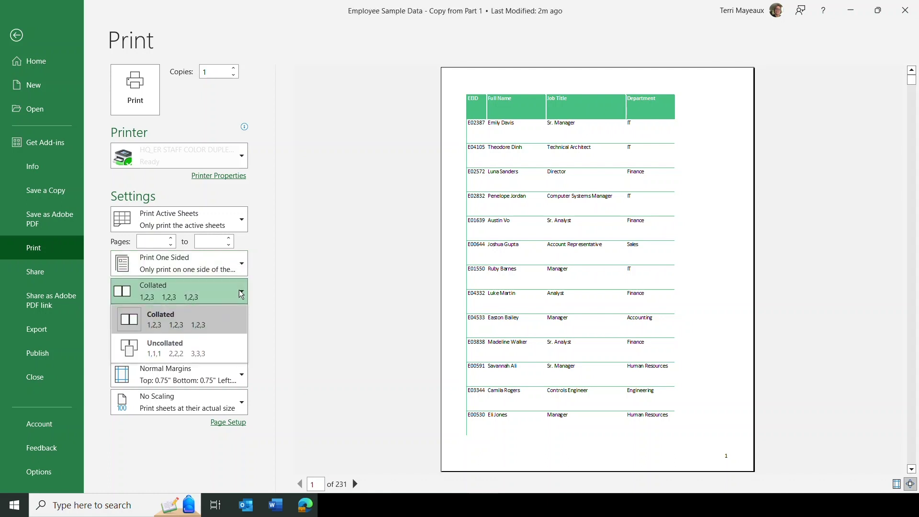
click(240, 290)
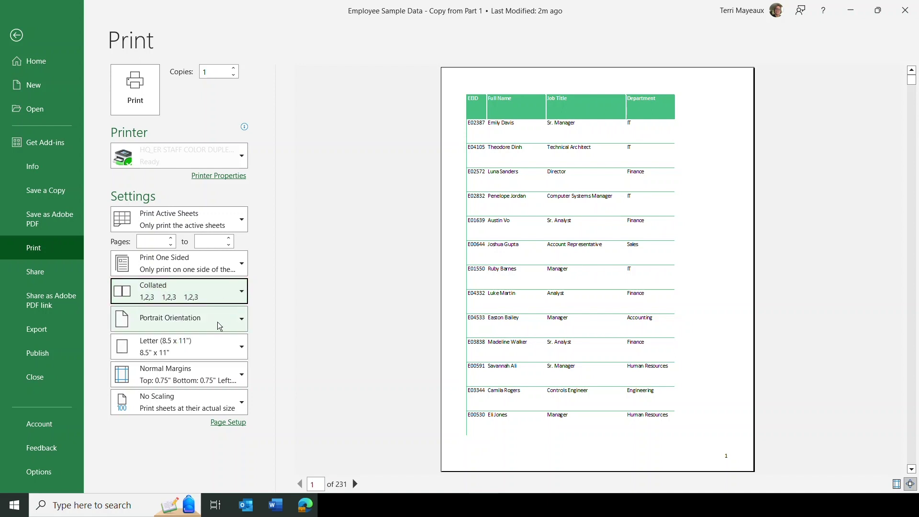
Set the print orientation to Landscape and choose Letter (8.5 x 11") as the paper size.
click(240, 319)
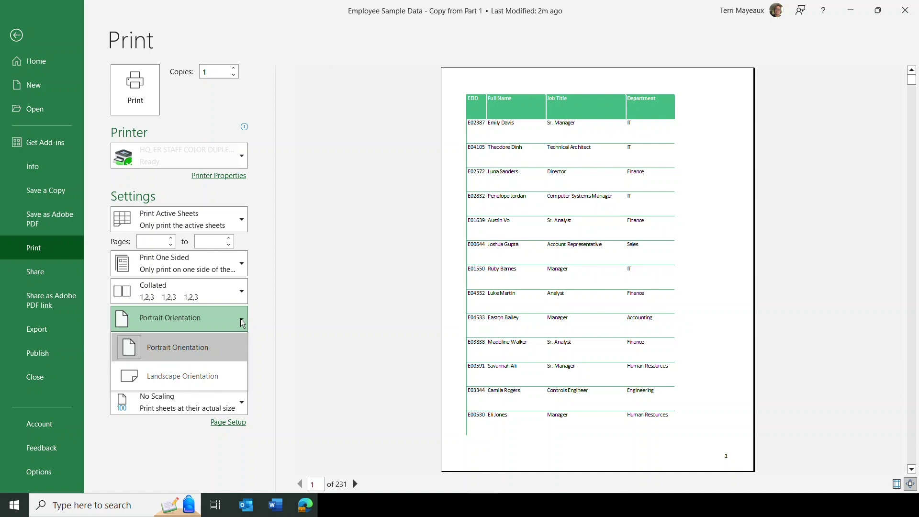
click(183, 374)
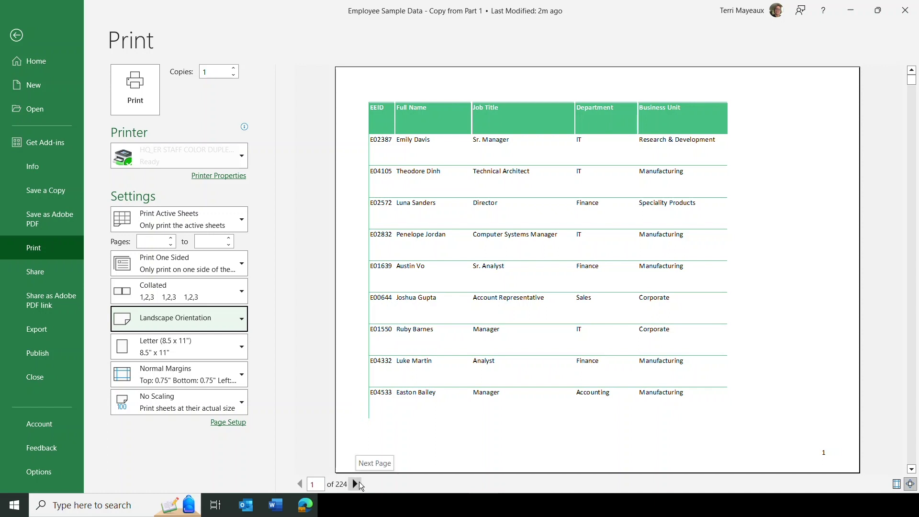
mouse_move(912, 77)
mouse_down()
mouse_move(912, 462)
mouse_move(913, 81)
mouse_up()
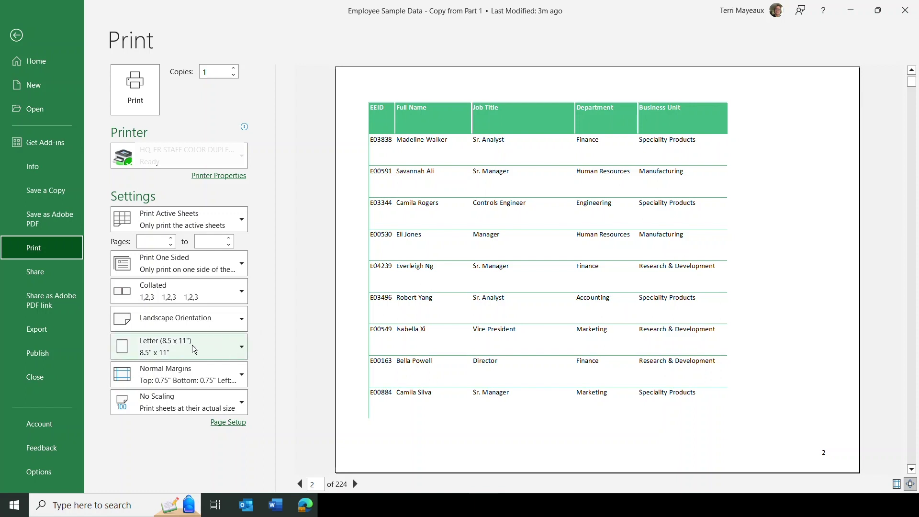
click(242, 350)
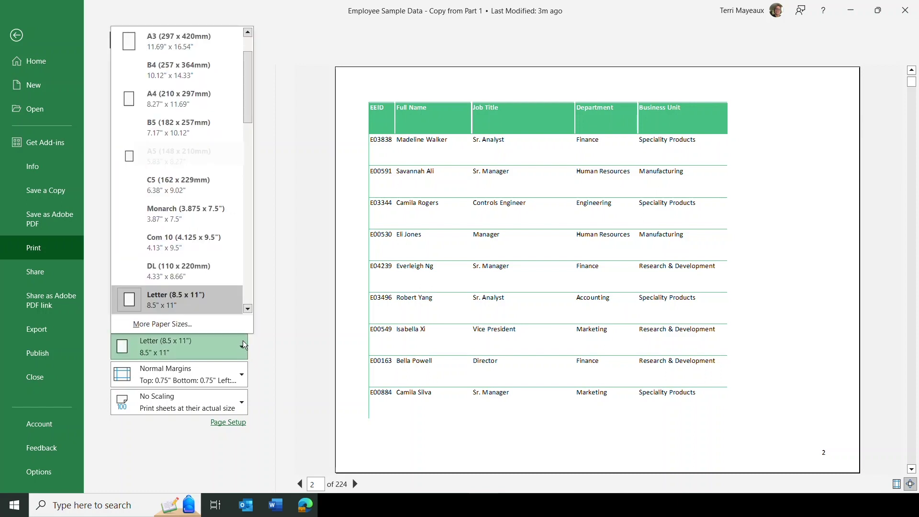
click(194, 299)
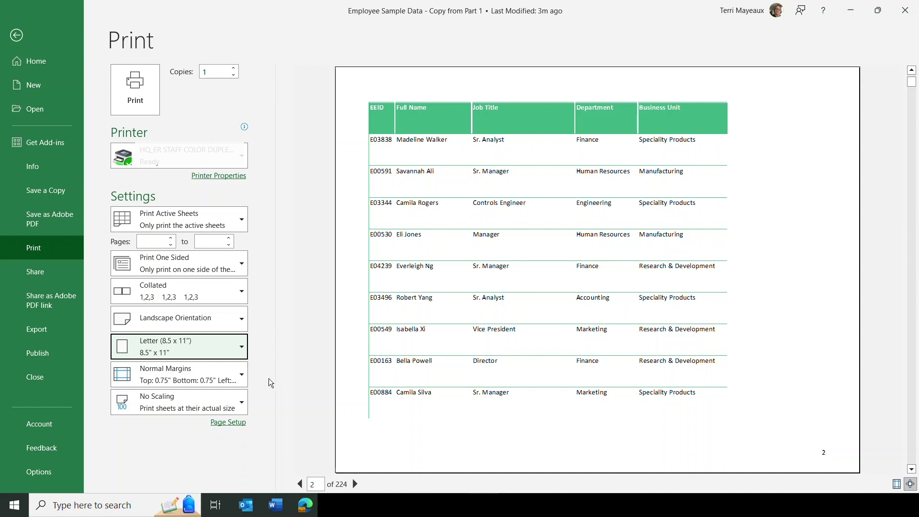
Apply the Last Custom Setting margins, 0.5" top and bottom and 0.25" left and right, and review the other margin presets.
click(241, 376)
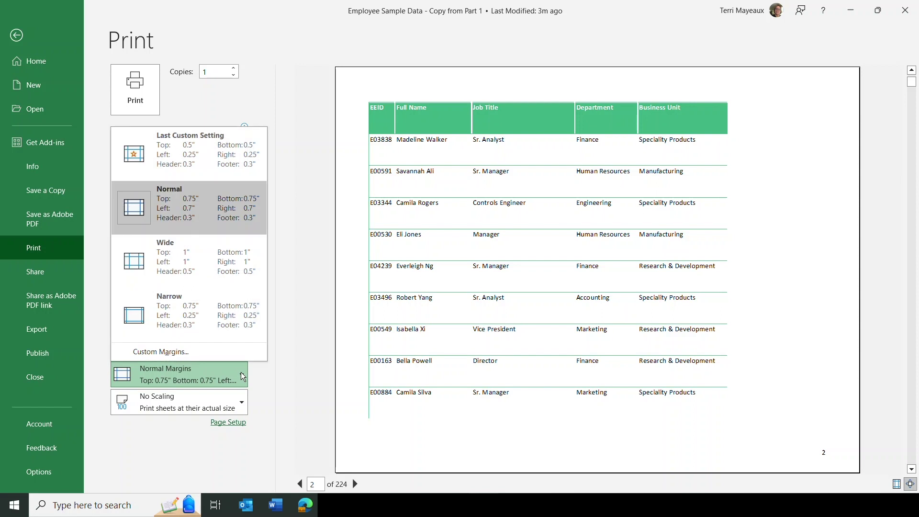
click(214, 157)
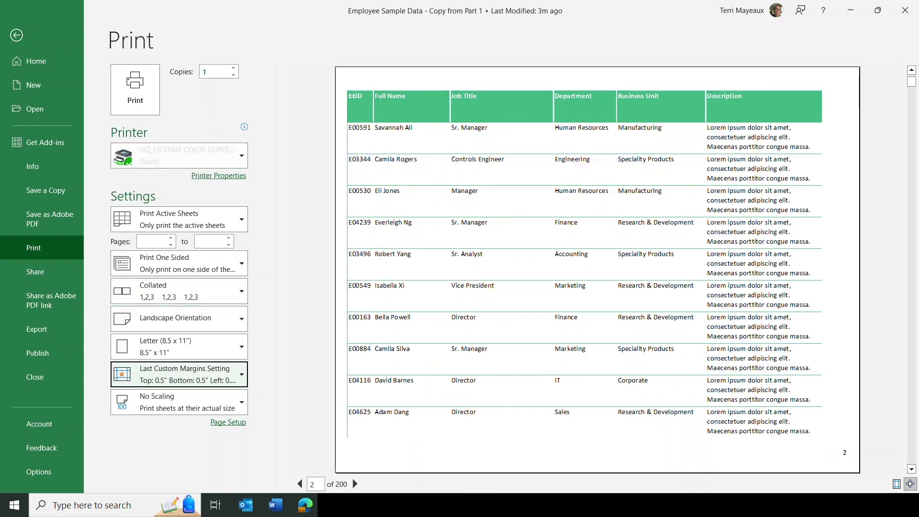
click(243, 371)
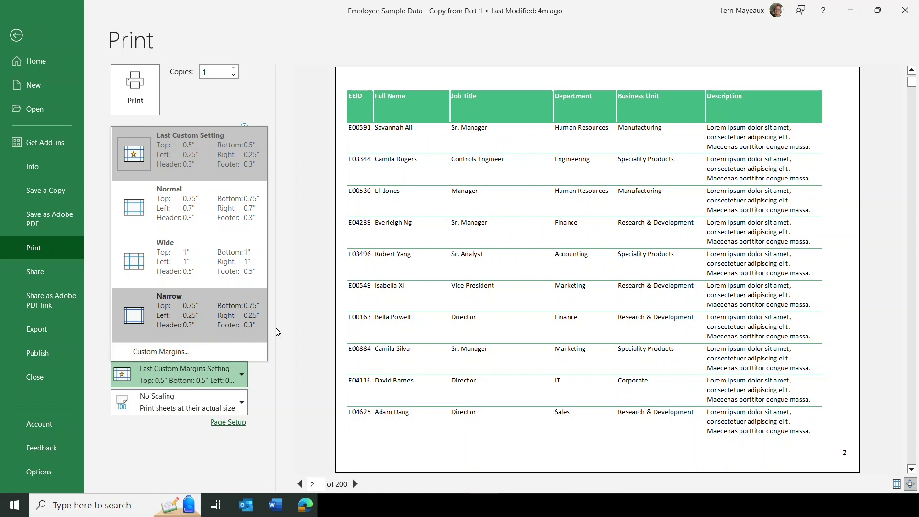
click(290, 371)
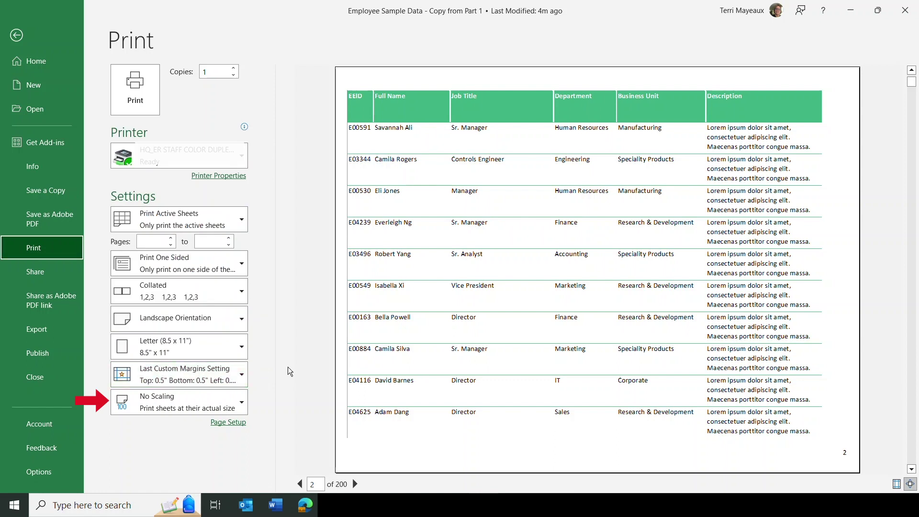
Review the print scaling options and go back to page 1 of the preview.
click(182, 401)
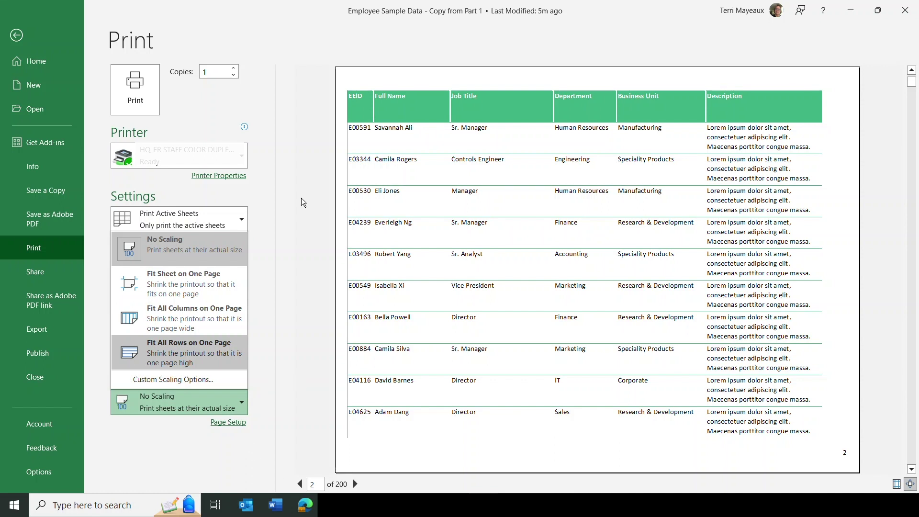
click(301, 484)
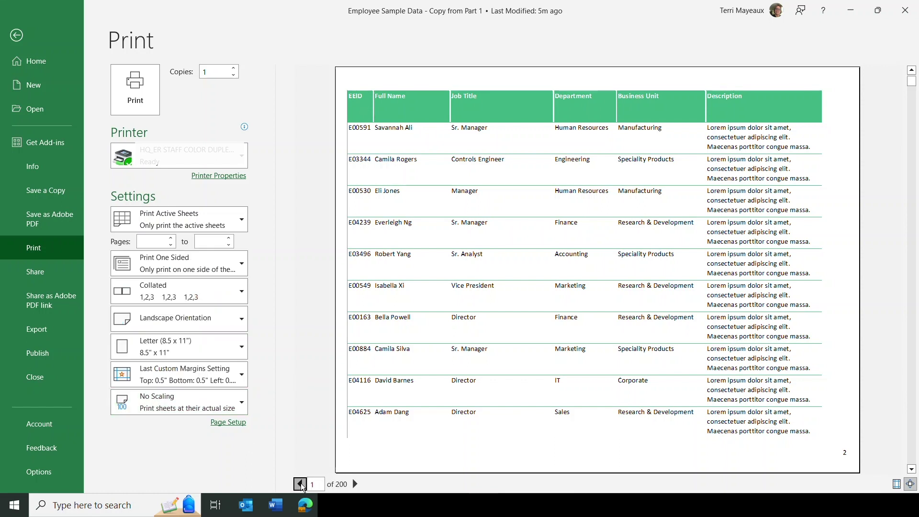
click(301, 485)
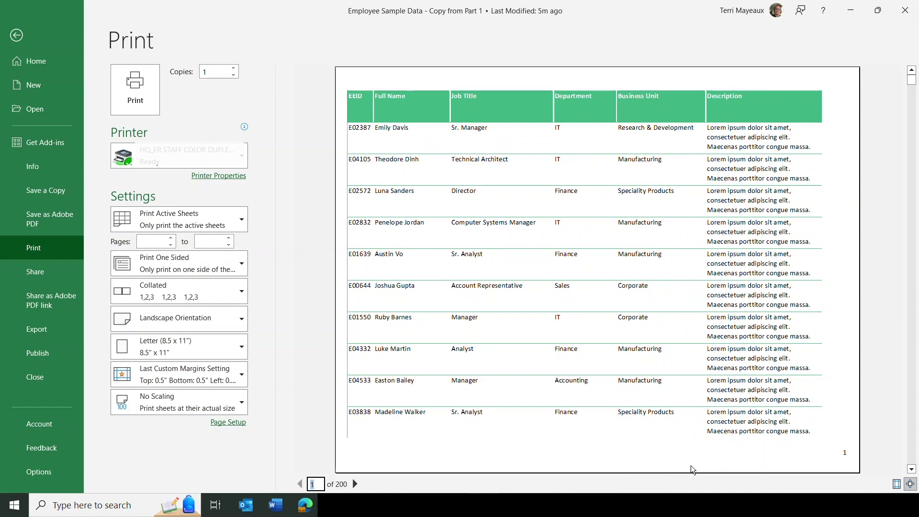
Show the margin and column handles in the preview and narrow the Full Name, Job Title and Department columns slightly.
click(897, 485)
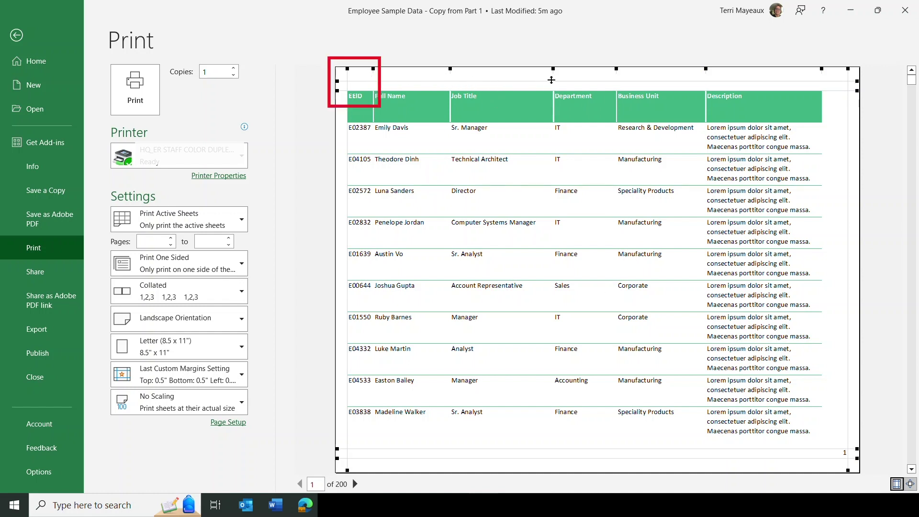
click(449, 69)
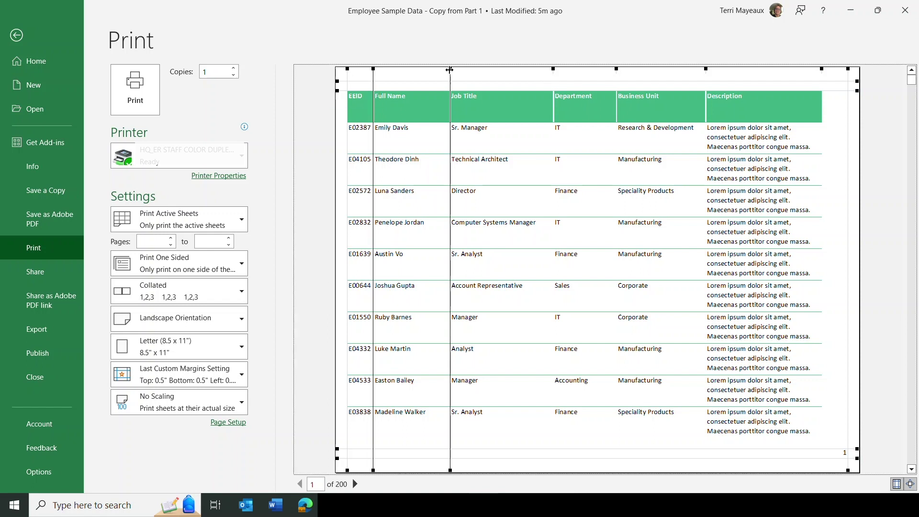
drag(450, 69, 435, 69)
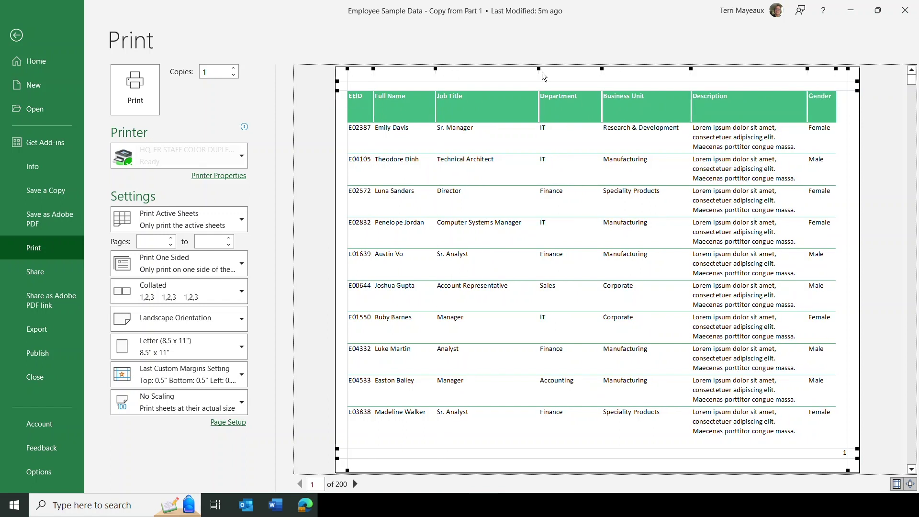
drag(540, 69, 527, 70)
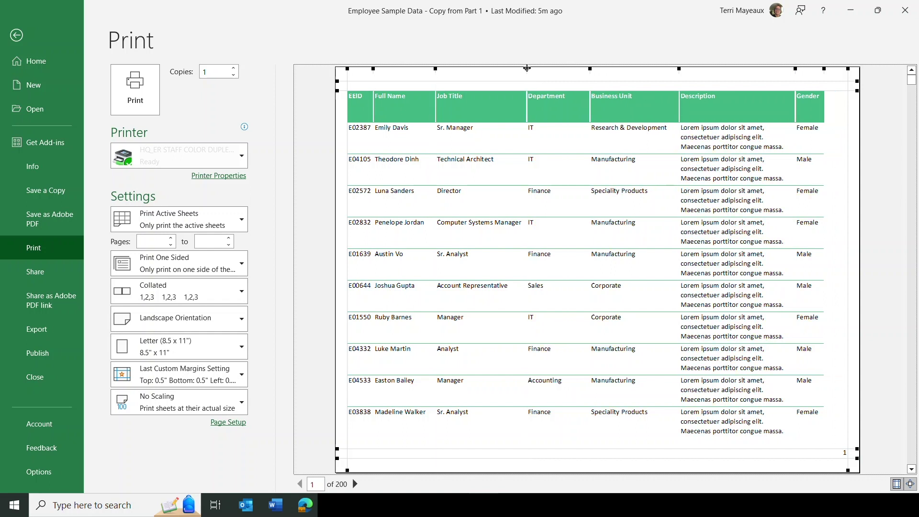
drag(590, 70, 581, 69)
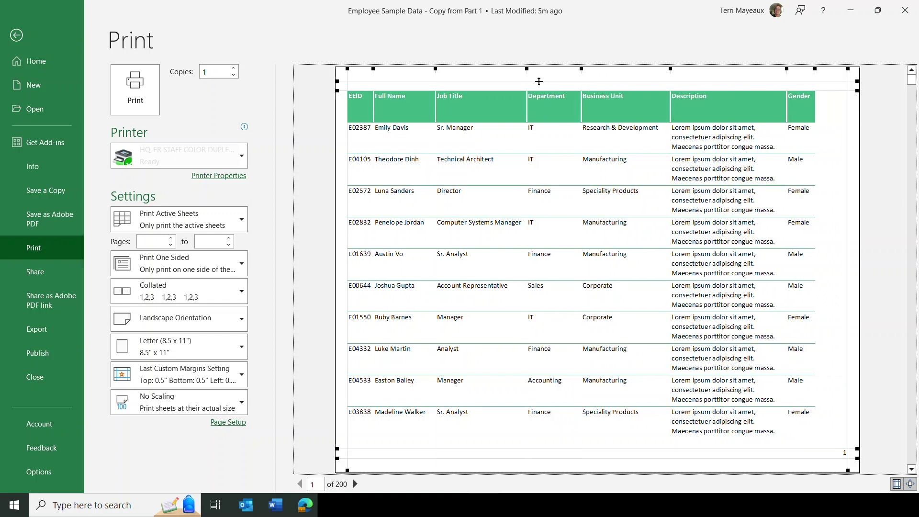
Widen the left and right page margins slightly directly in the print preview.
drag(348, 69, 353, 69)
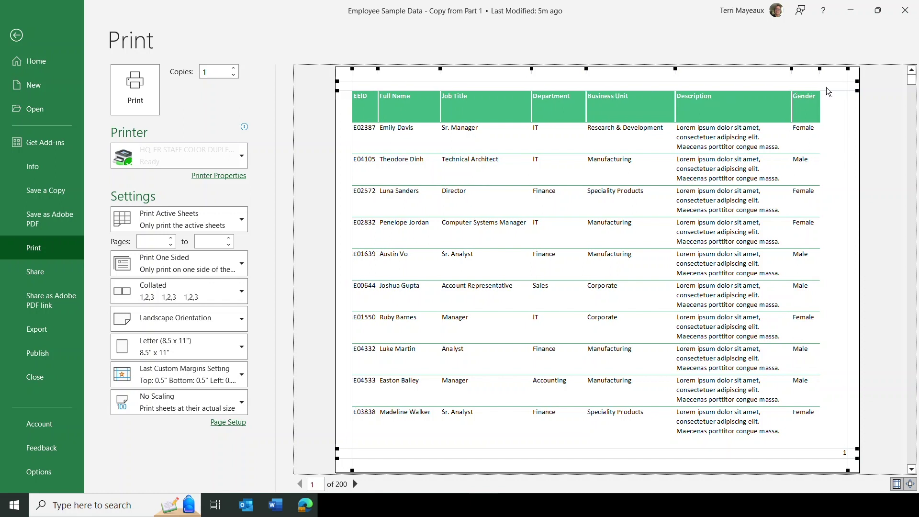
drag(848, 68, 841, 69)
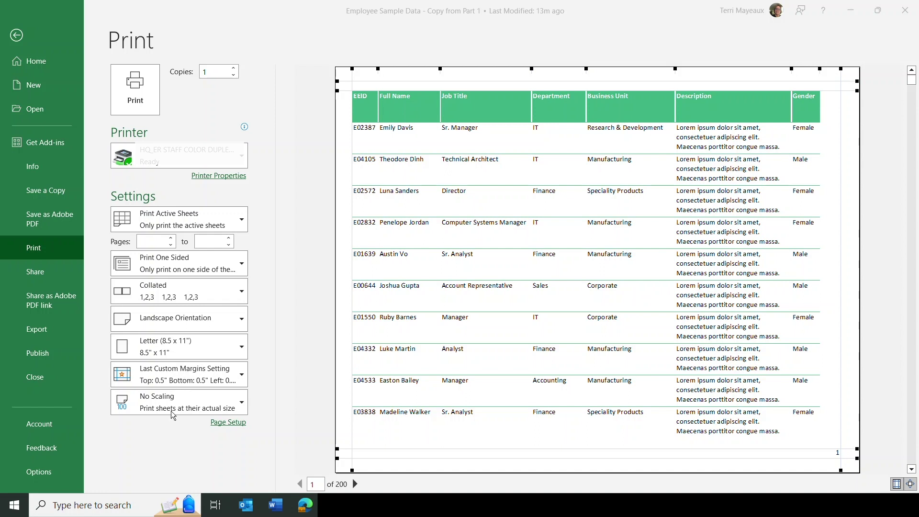
Open Page Setup and scale the sheet to fit 2 pages wide, leaving the number of pages tall blank.
click(227, 427)
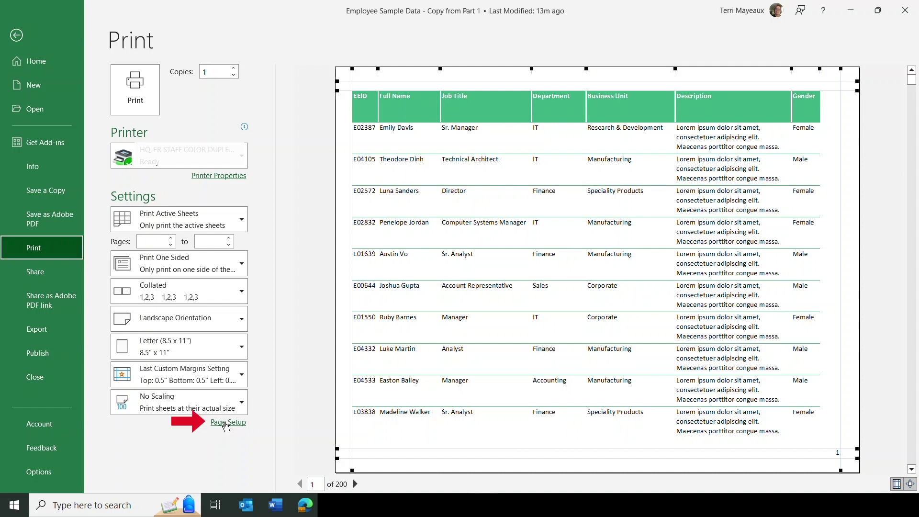
click(227, 427)
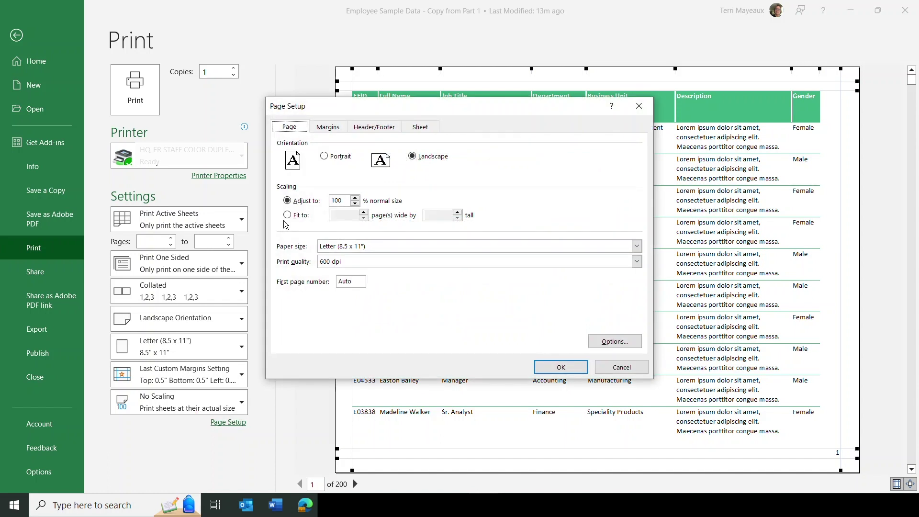
drag(378, 107, 375, 92)
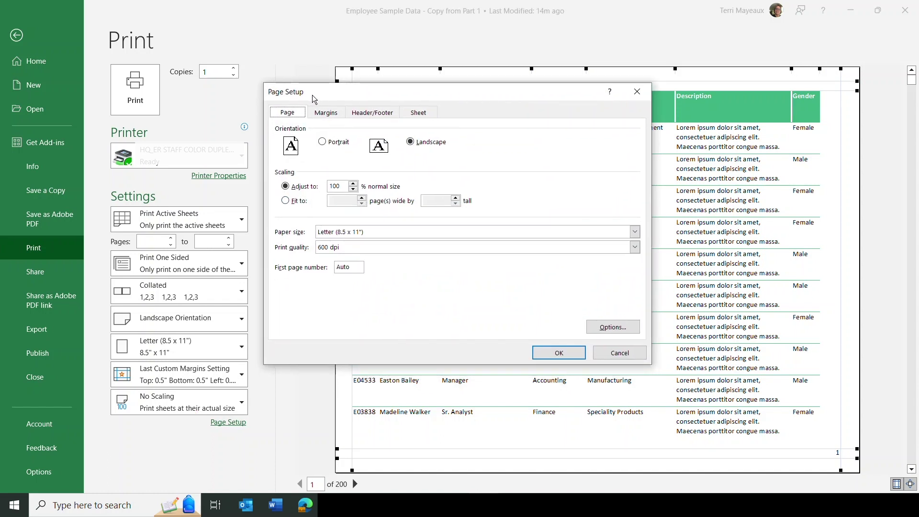
drag(304, 86, 332, 100)
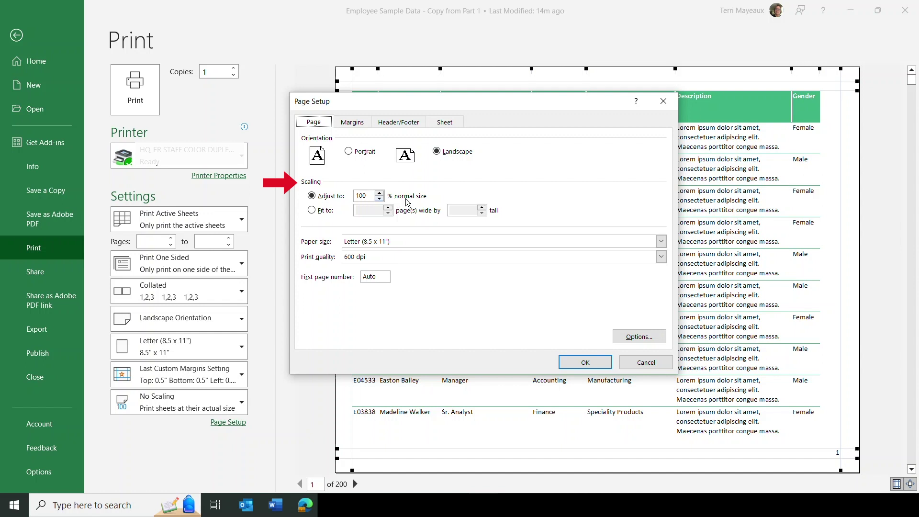
click(313, 212)
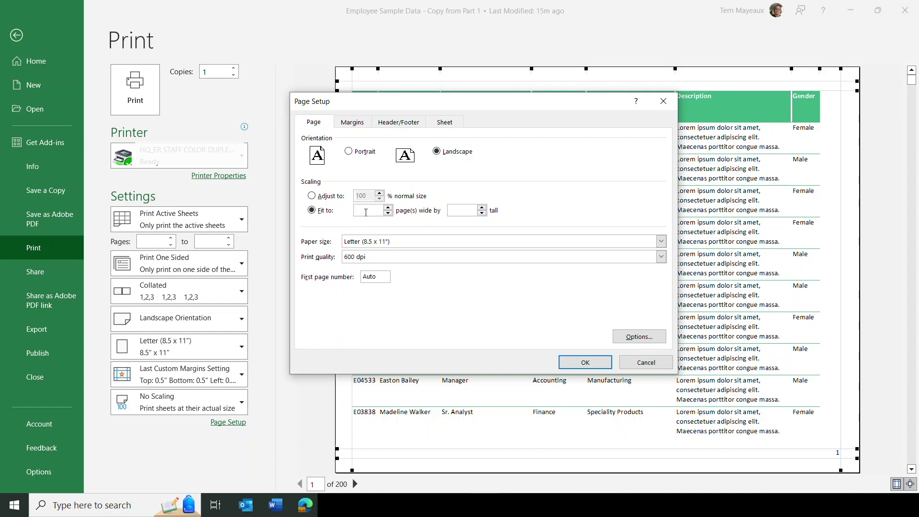
text(2)
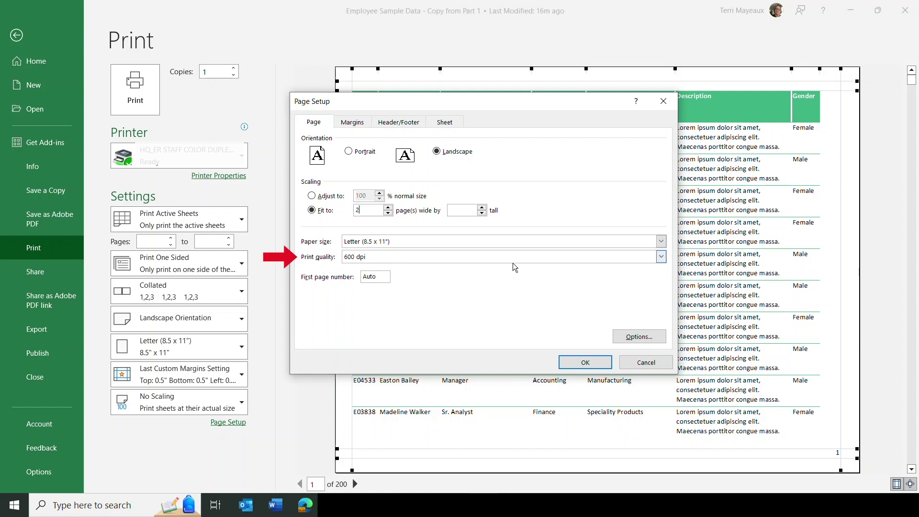
Review the print quality choices, keeping 600 dpi, and check the first page number field and the printer's properties.
click(643, 257)
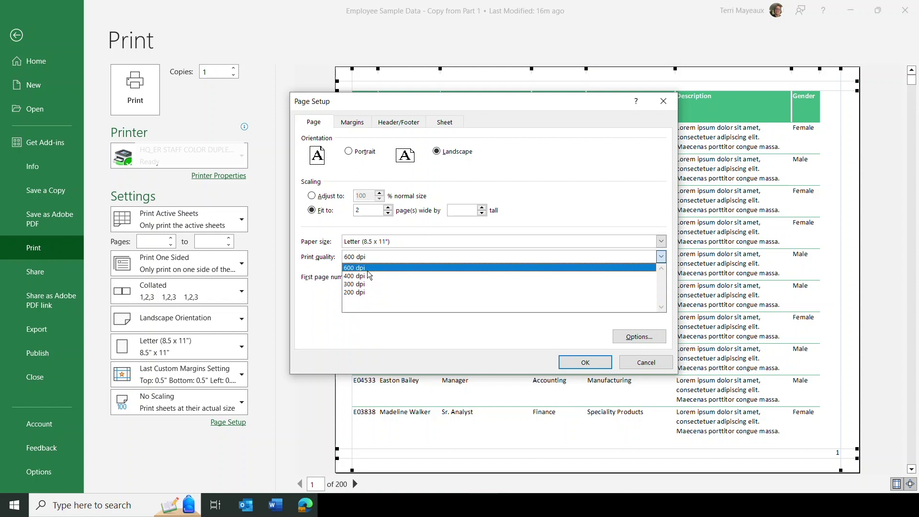
click(368, 268)
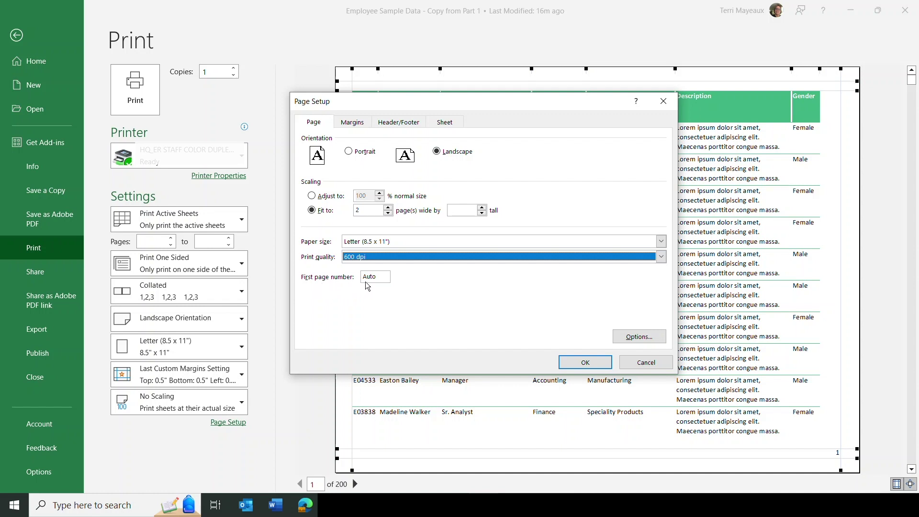
click(382, 277)
drag(382, 277, 363, 278)
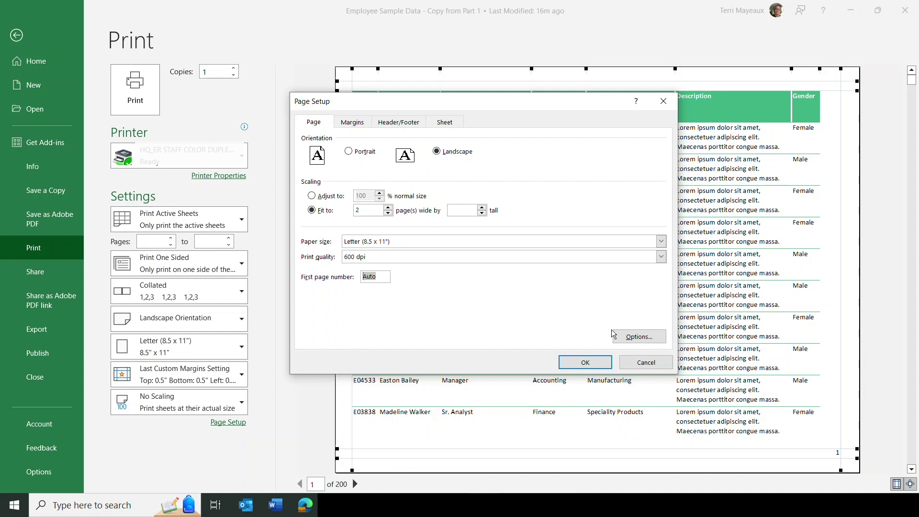
click(642, 337)
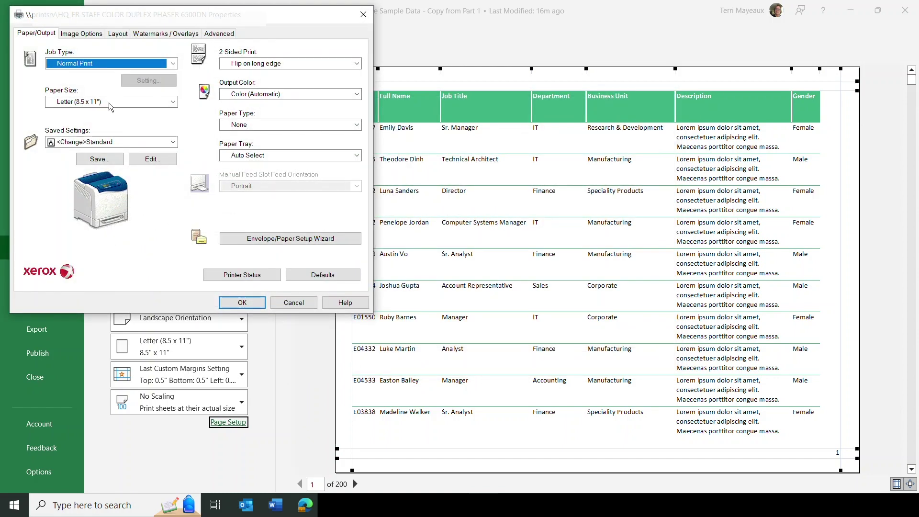
click(363, 16)
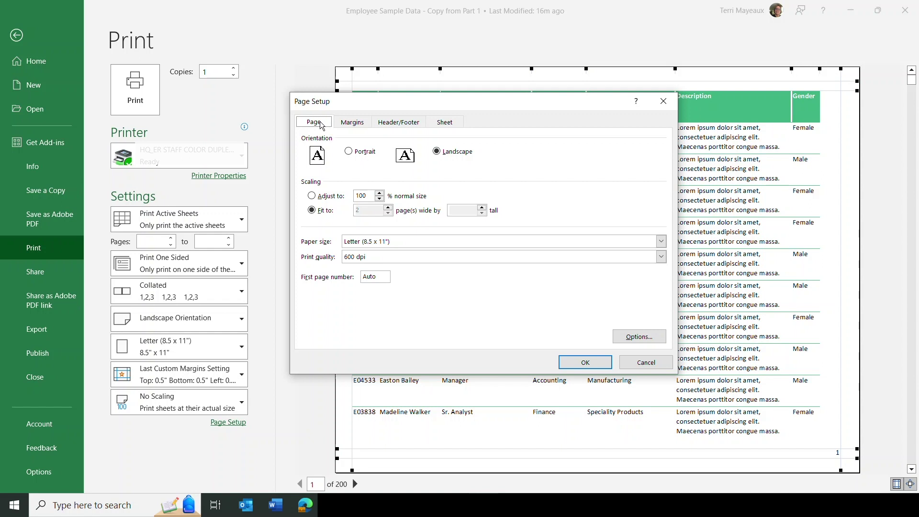
In Page Setup, set the top margin to 0.25, the header margin to 0.05 and the right margin to 0.25.
click(353, 122)
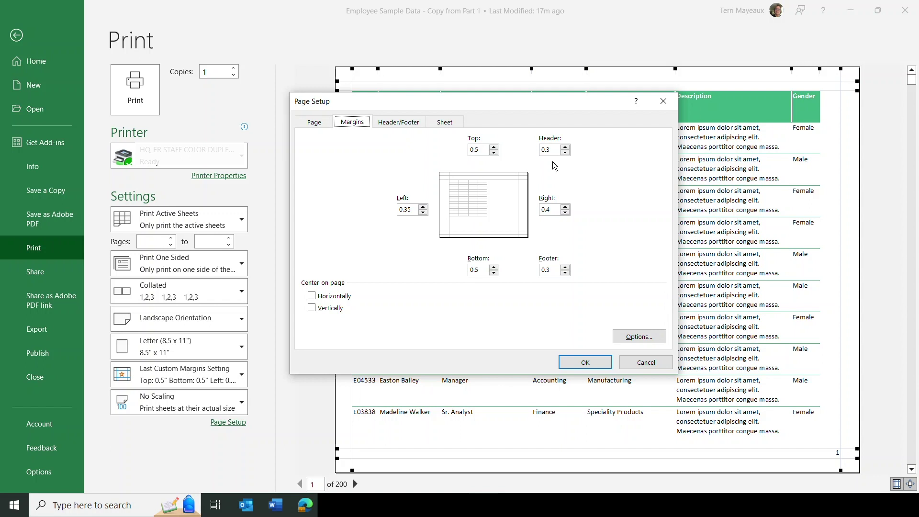
click(494, 152)
click(565, 152)
click(566, 212)
click(551, 209)
key(BackSpace)
text(25)
Set the left and bottom margins to 0.25 and the footer margin to 0.05.
click(423, 211)
click(414, 210)
text(25)
click(477, 270)
text(2)
click(566, 273)
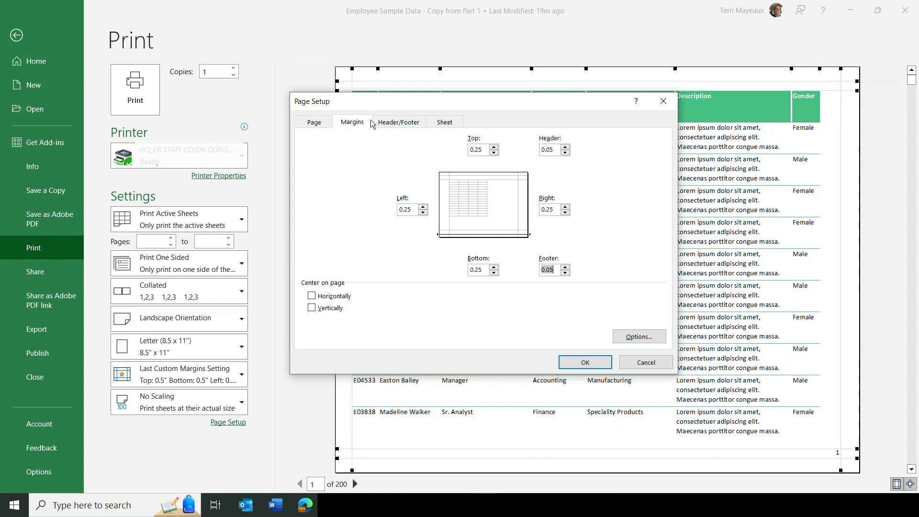
Start a custom header and enter "name of workbook" in its left section.
click(408, 122)
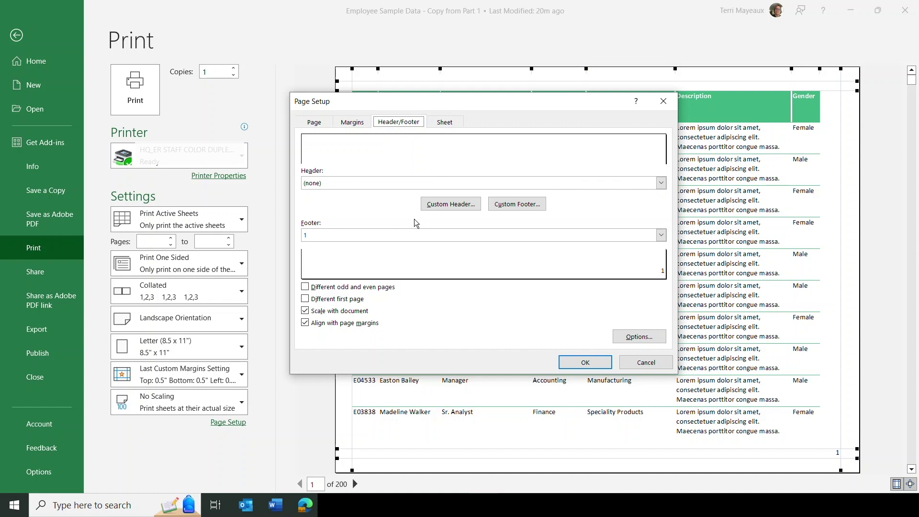
click(461, 209)
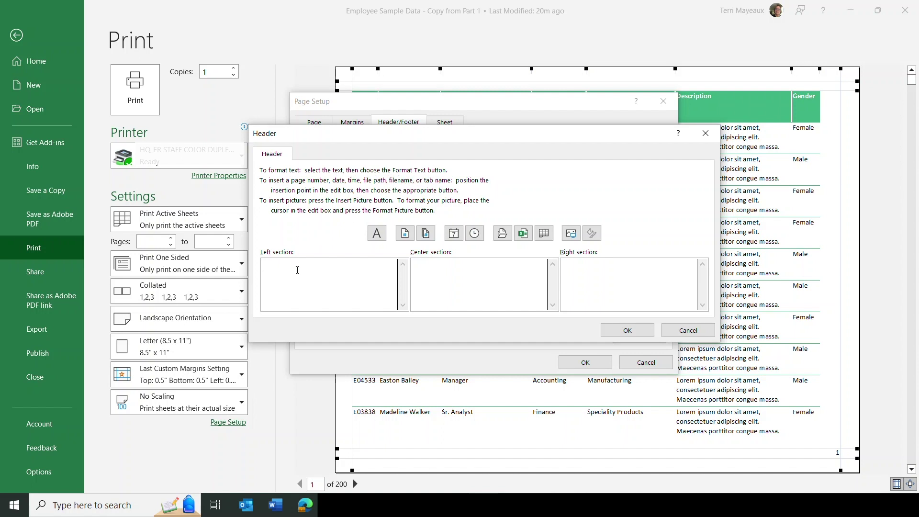
text(name of workbook)
Format the left header section's text as Abadi, Bold, size 12.
drag(265, 265, 331, 267)
click(378, 235)
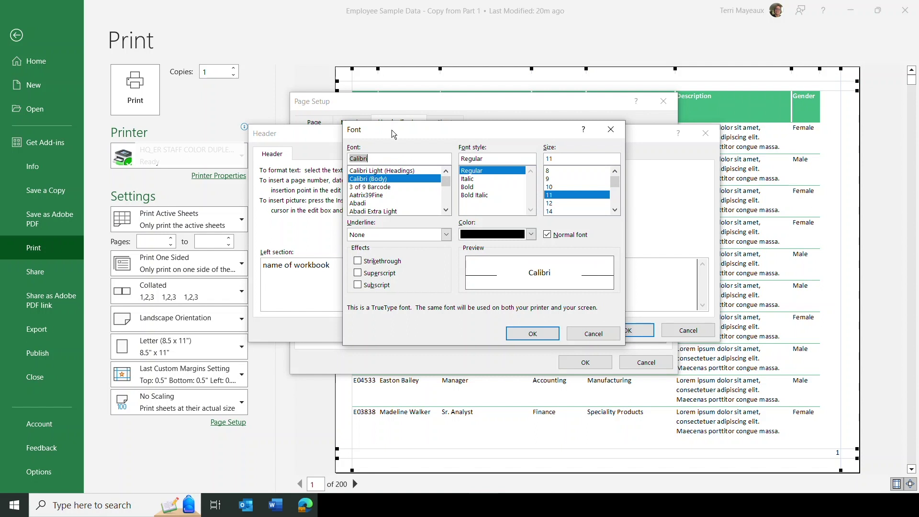
click(361, 204)
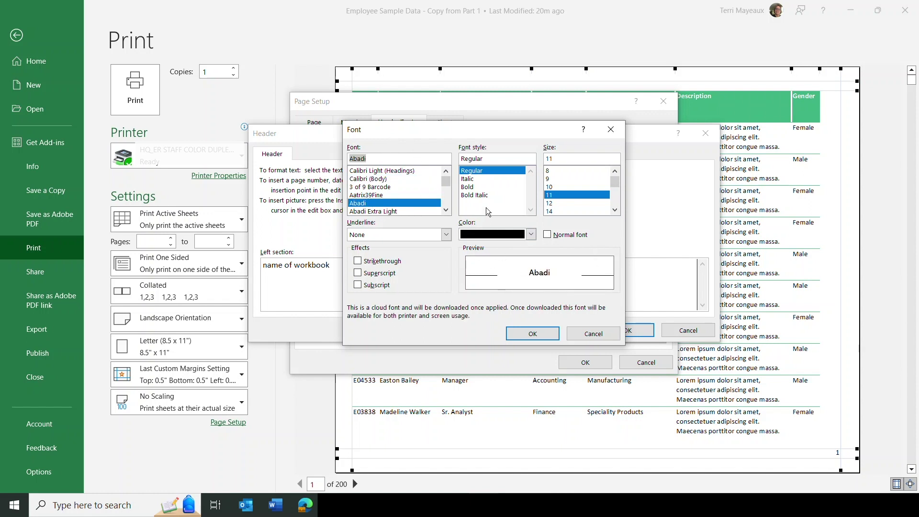
click(470, 187)
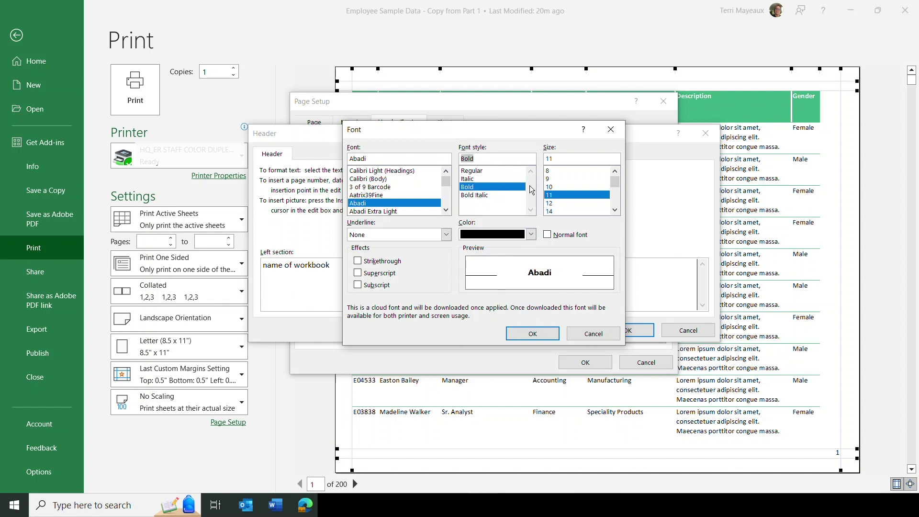
click(556, 203)
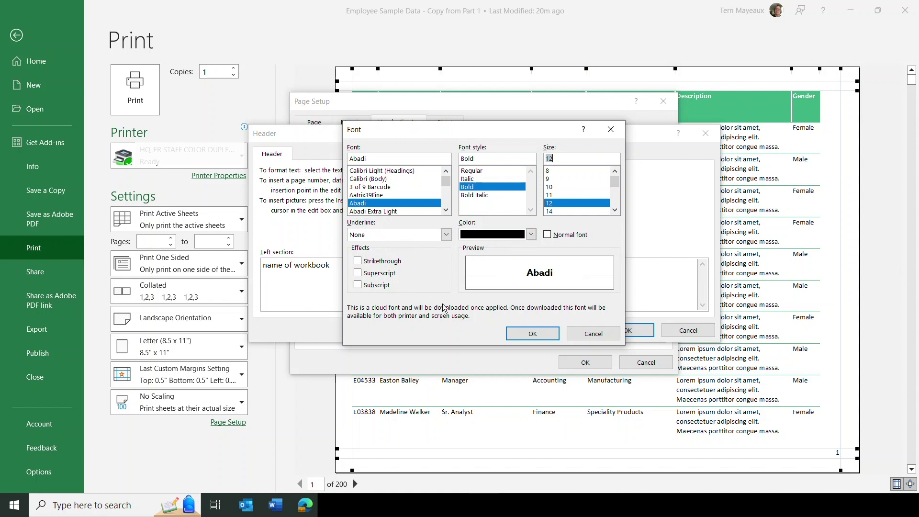
click(523, 331)
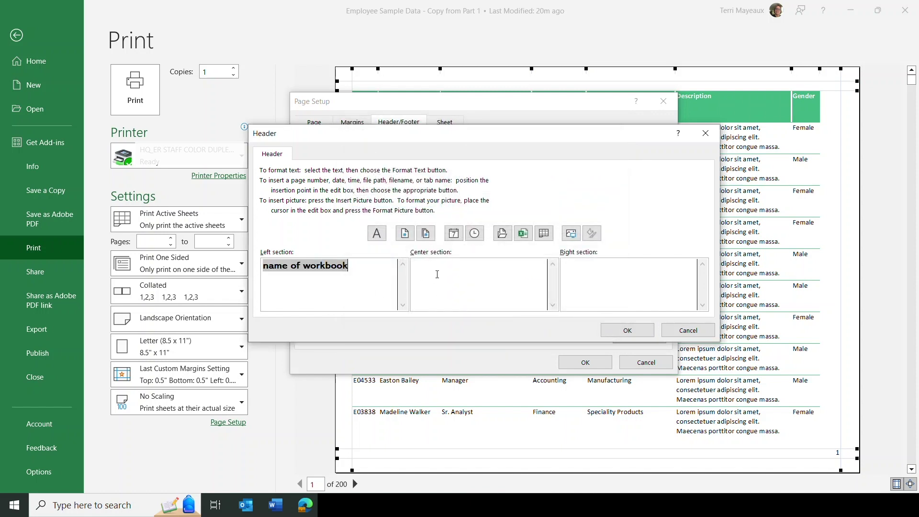
Fill the header's center section with the page number "of" the total pages, and the date and time on a second line.
click(437, 271)
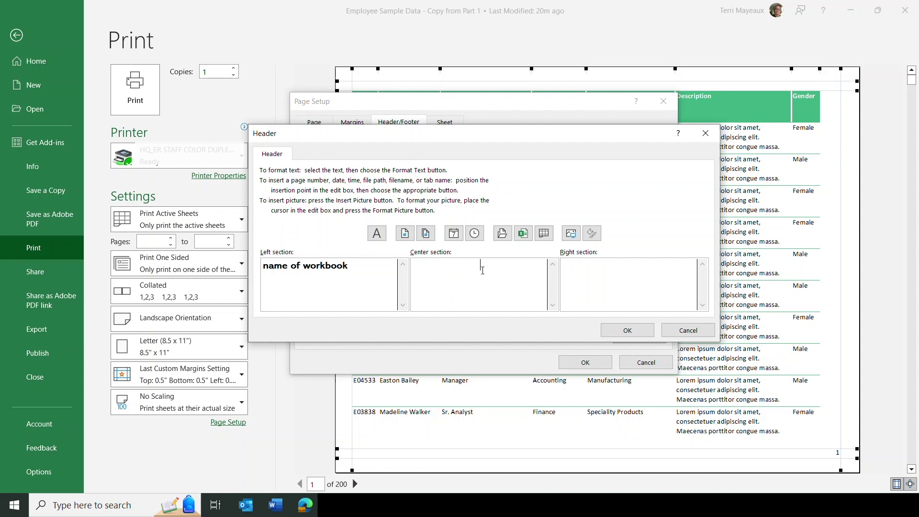
click(405, 234)
text(of)
click(426, 235)
click(457, 237)
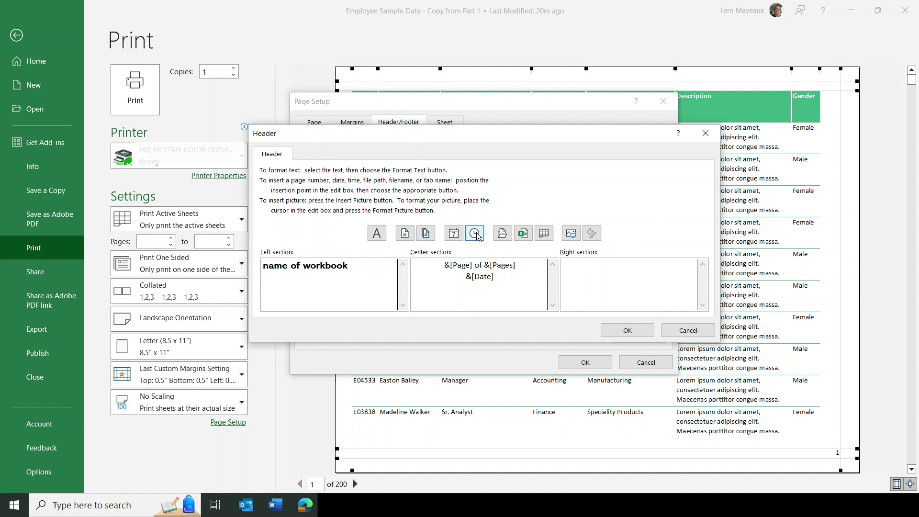
click(476, 234)
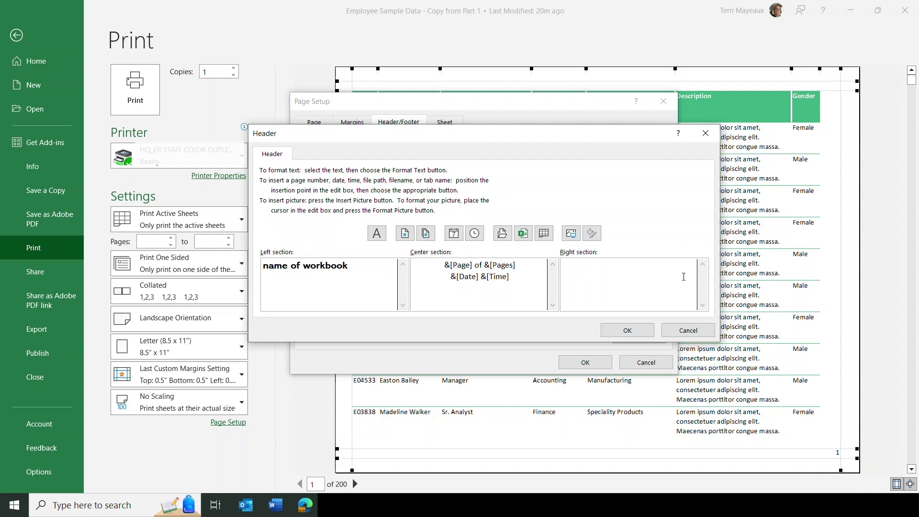
Insert the file path, file name and sheet name in the header's right section and apply the custom header.
click(504, 234)
click(523, 233)
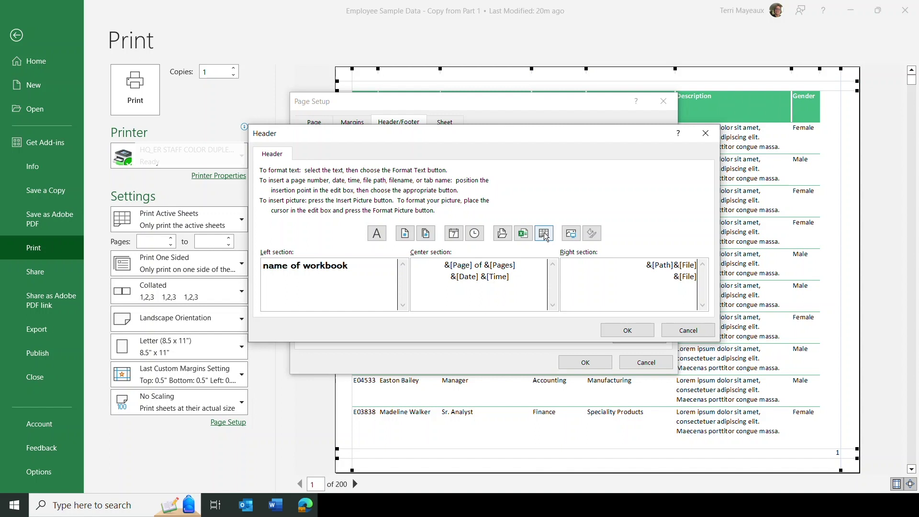
click(545, 234)
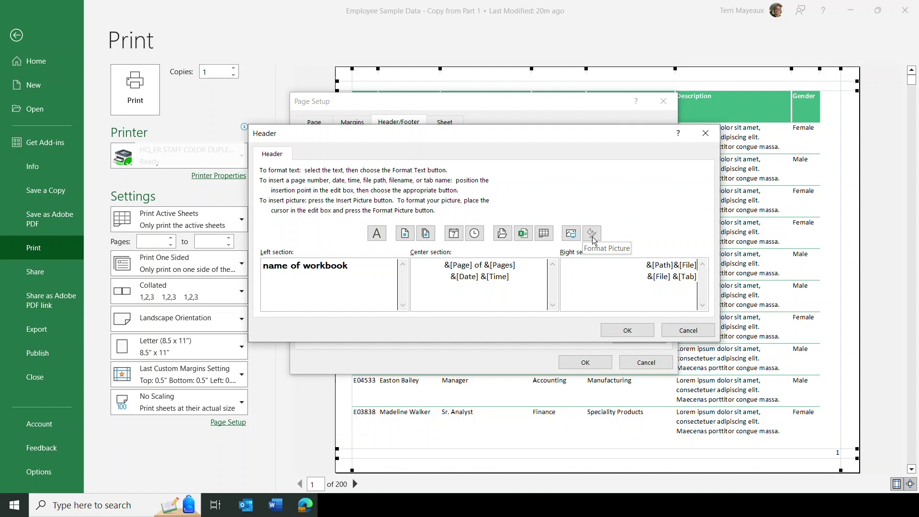
click(625, 331)
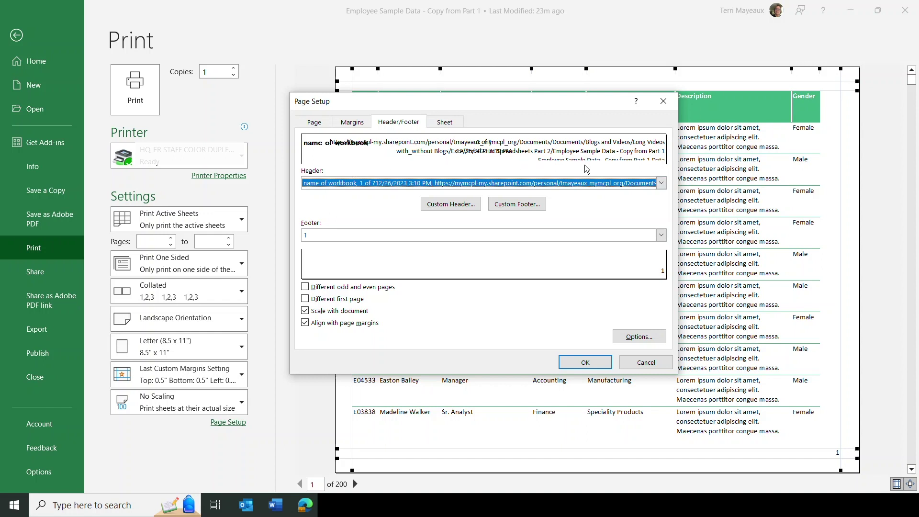
Clear the left and right sections of the custom header, keeping only the center section, and apply the Page Setup changes.
click(453, 205)
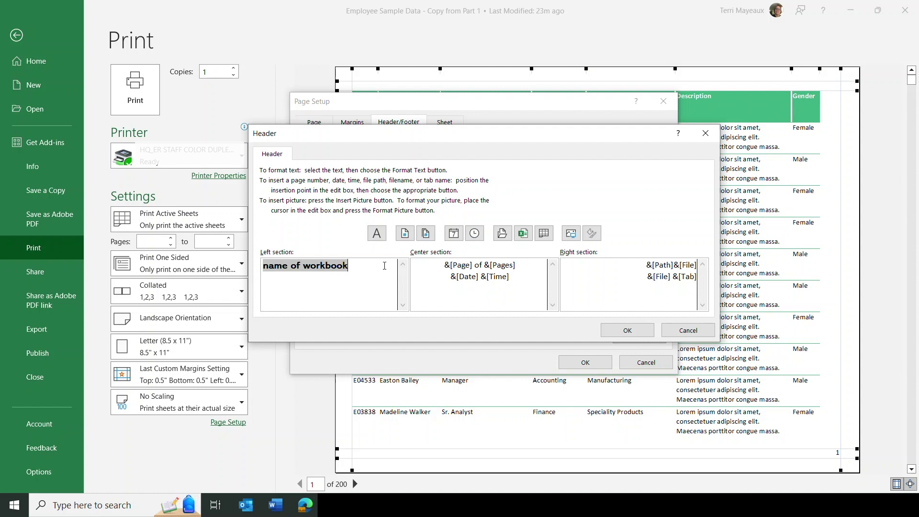
drag(365, 264, 263, 265)
key(Delete)
drag(642, 264, 660, 294)
key(Delete)
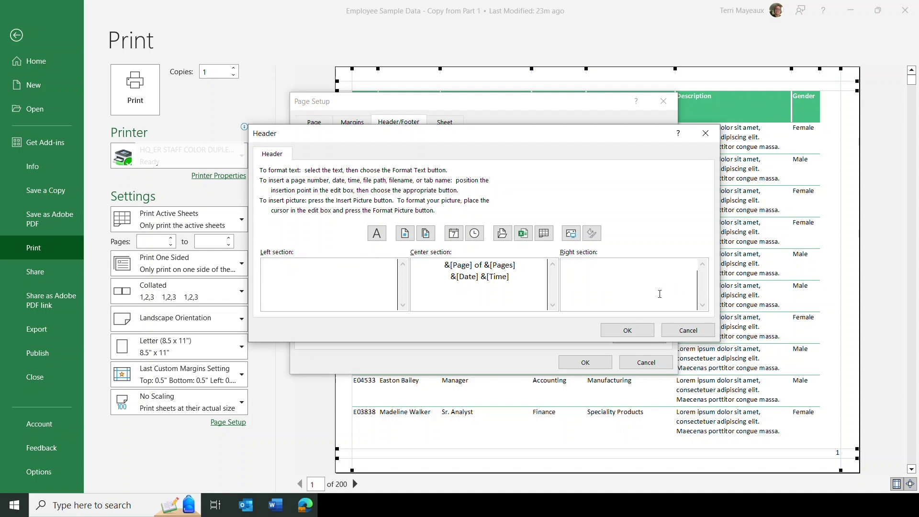
click(635, 331)
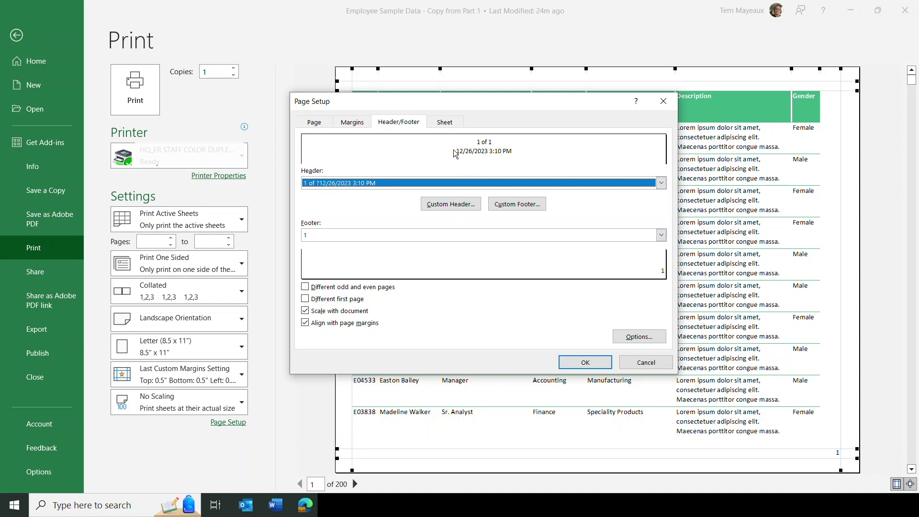
click(585, 363)
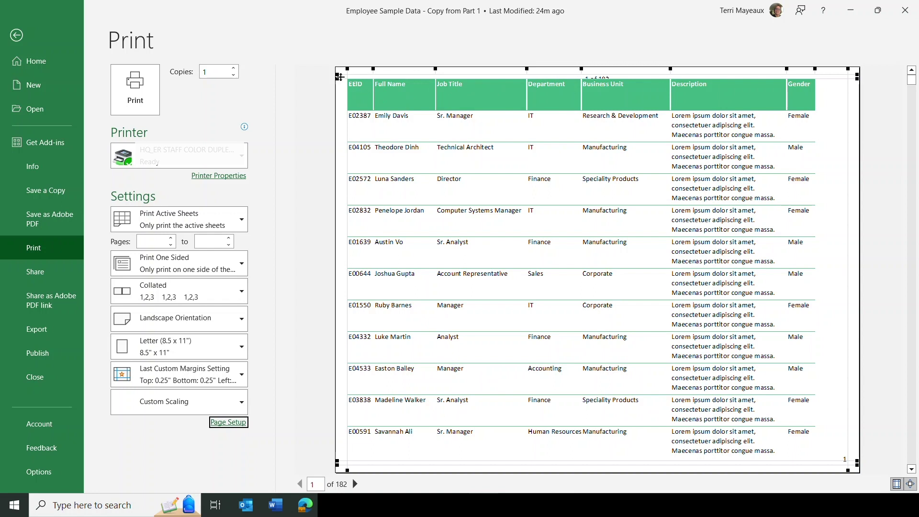
Enlarge all four page margins directly in the print preview, the top to 0.34" and the bottom to 0.37".
drag(338, 80, 337, 85)
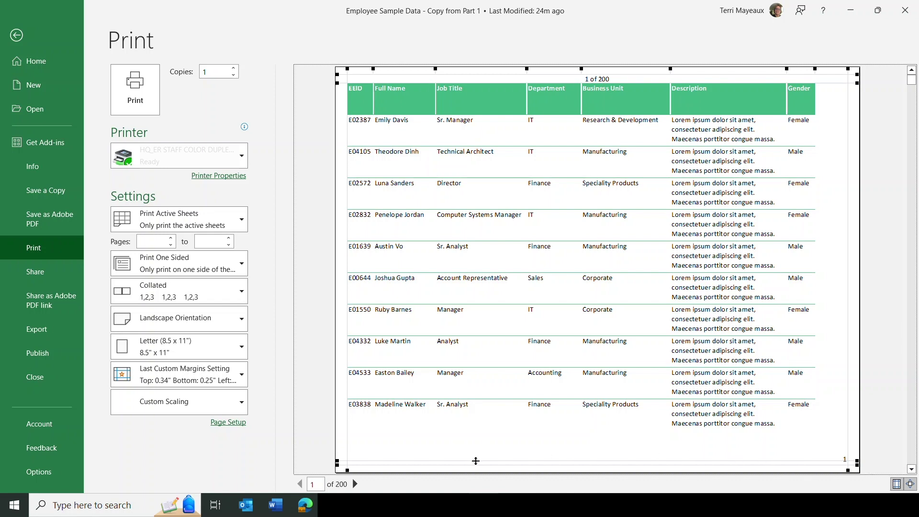
drag(476, 461, 478, 456)
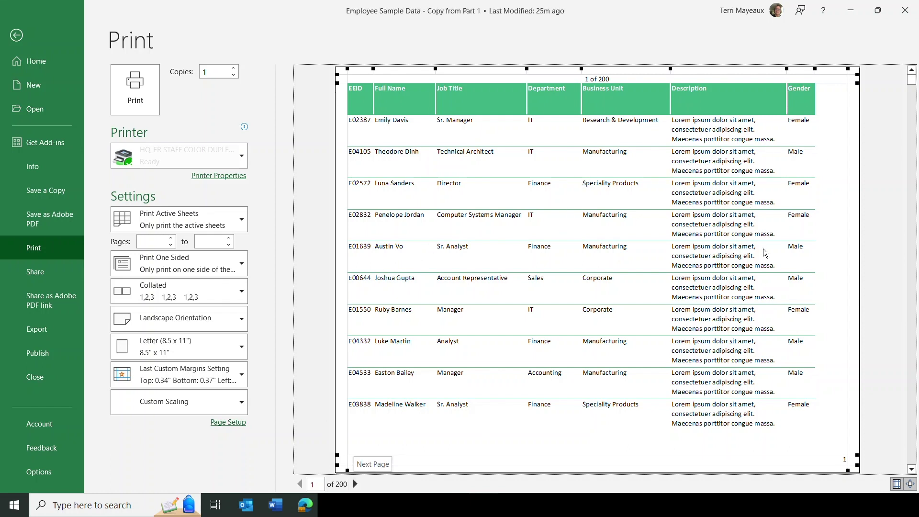
drag(912, 80, 916, 276)
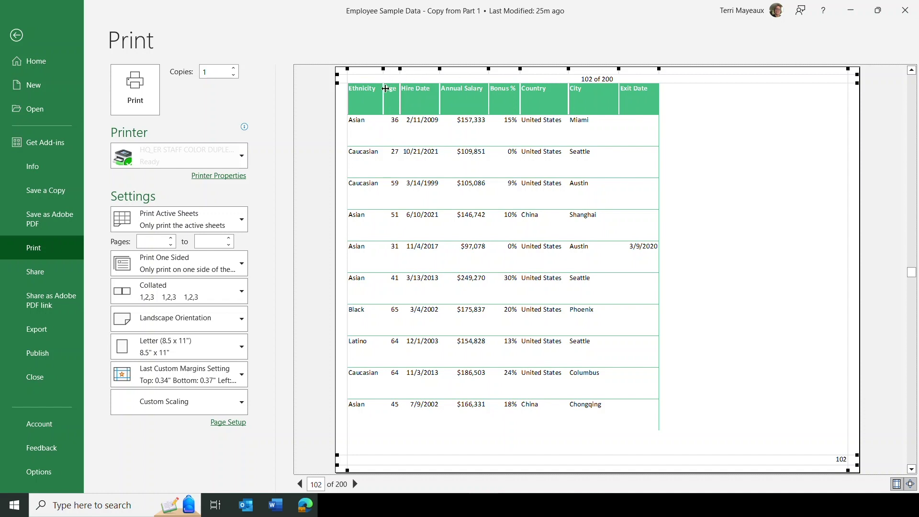
drag(348, 70, 373, 71)
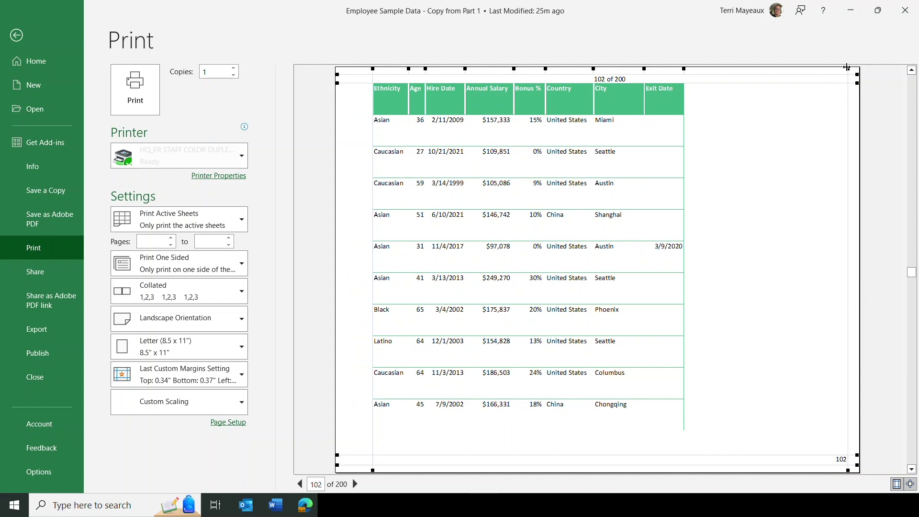
drag(847, 67, 820, 71)
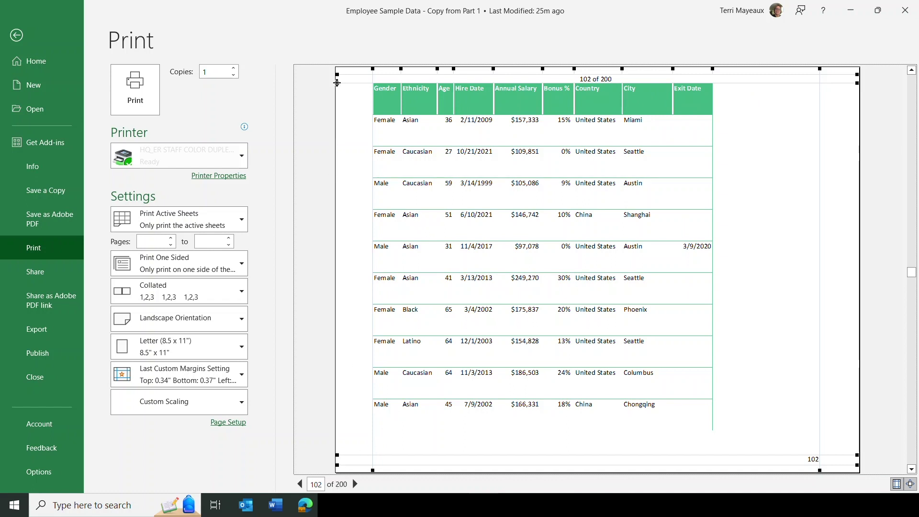
Adjust the margins directly in the print preview, setting the top margin to 0.63" and the bottom margin to 0.45".
drag(337, 82, 337, 97)
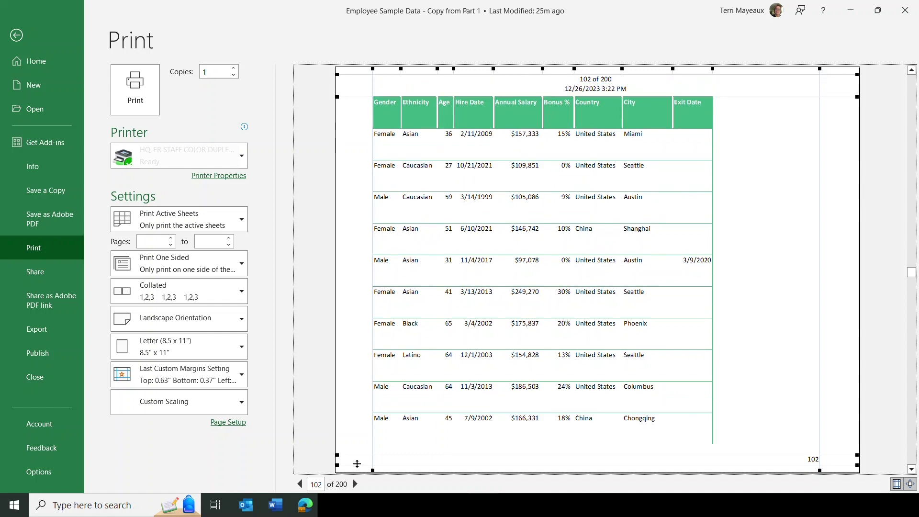
drag(337, 456, 336, 443)
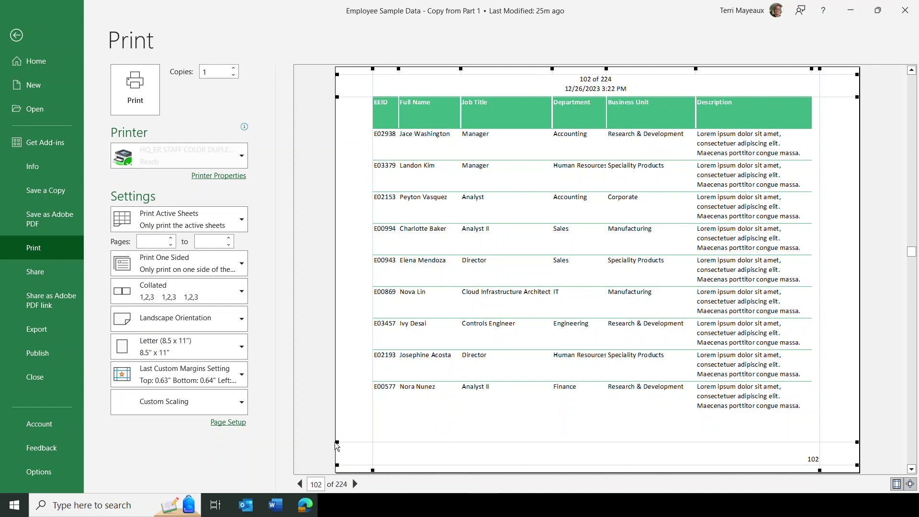
drag(337, 442, 336, 451)
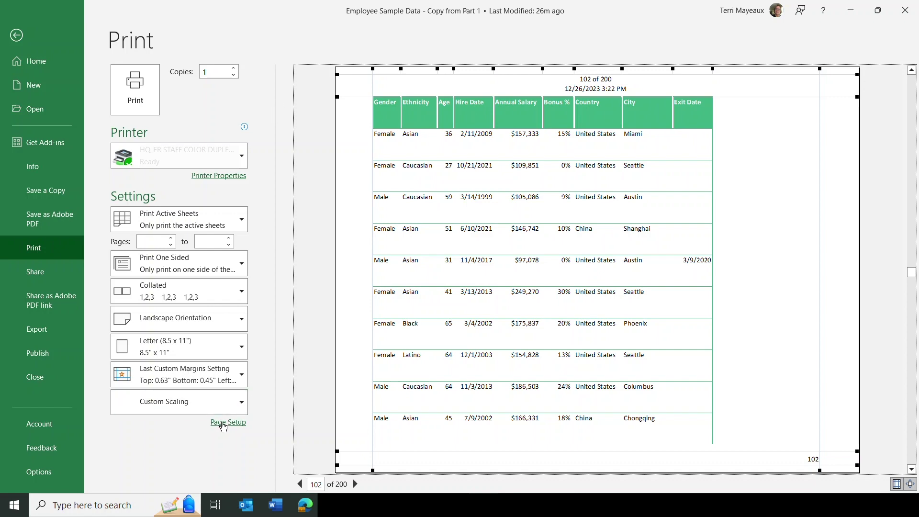
Turn on printing of gridlines and of row and column headings in the sheet's Page Setup and apply the changes.
click(225, 425)
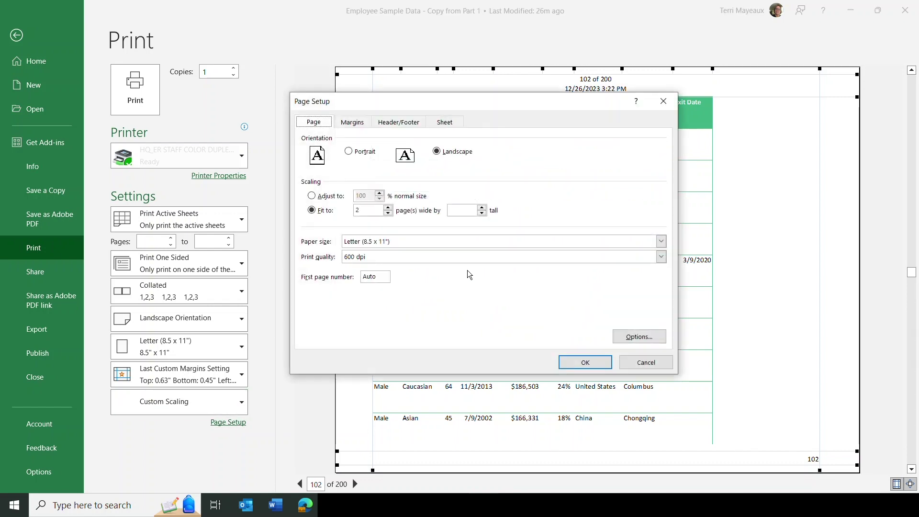
click(446, 122)
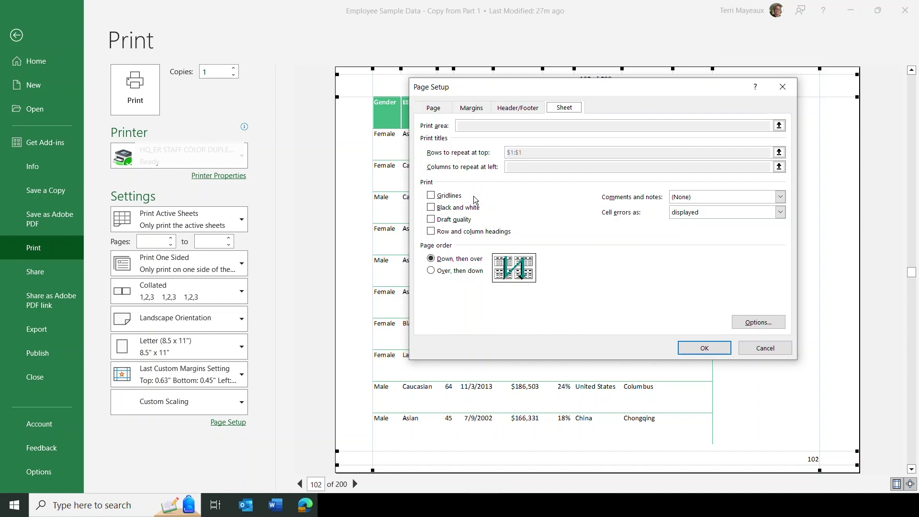
click(431, 197)
click(431, 232)
click(704, 348)
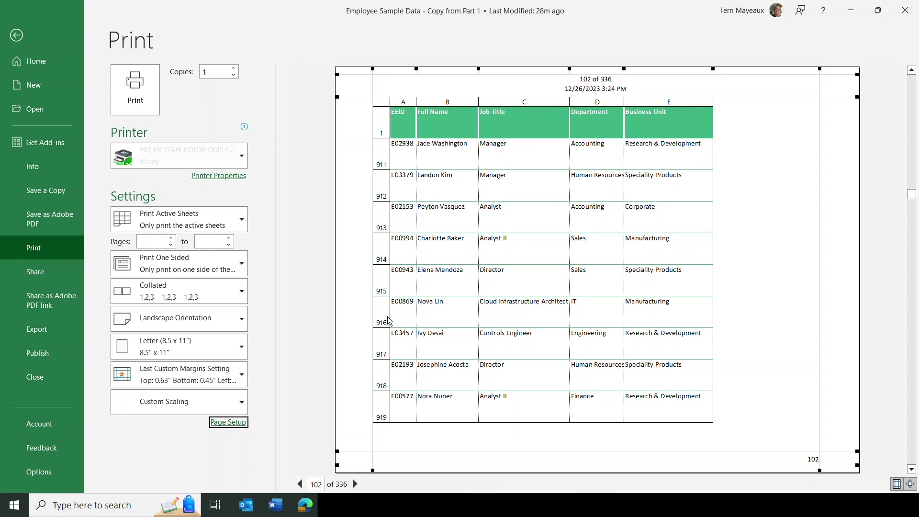
Turn off printing of row and column headings in Page Setup, keeping gridlines on, and apply the change.
click(229, 422)
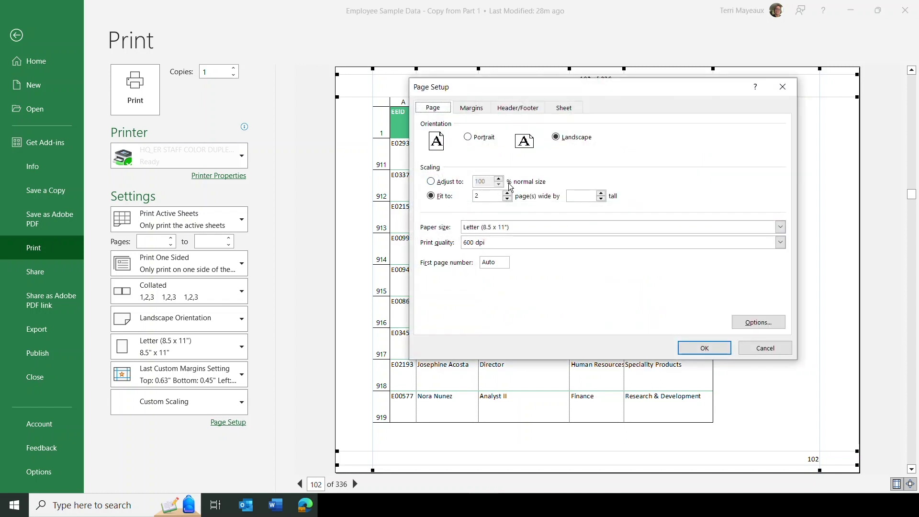
click(566, 108)
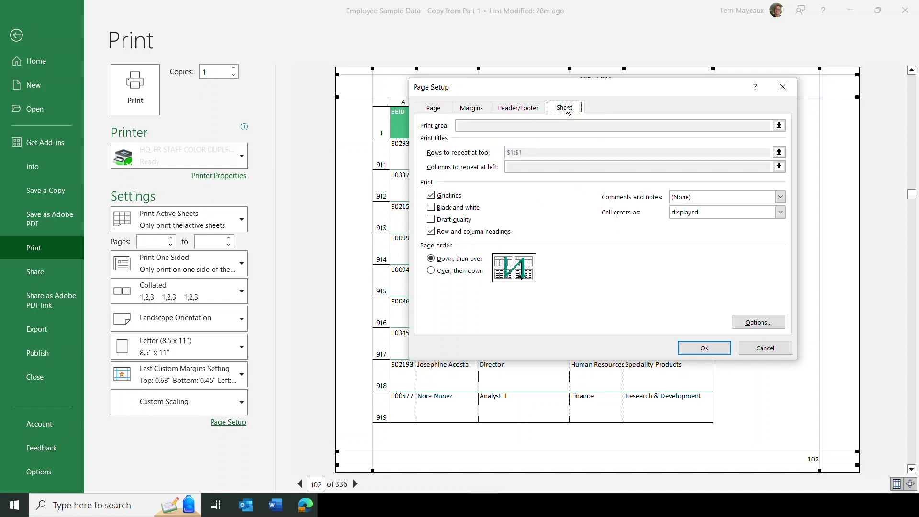
click(432, 232)
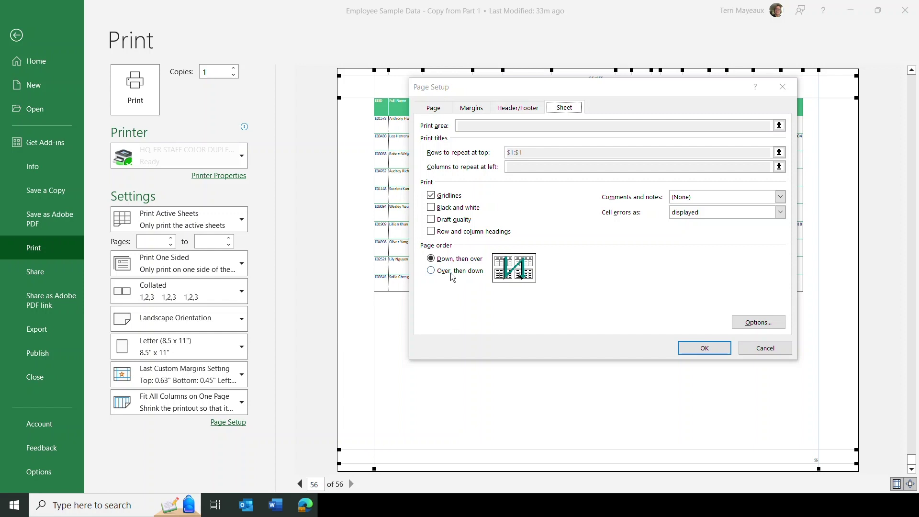
click(431, 271)
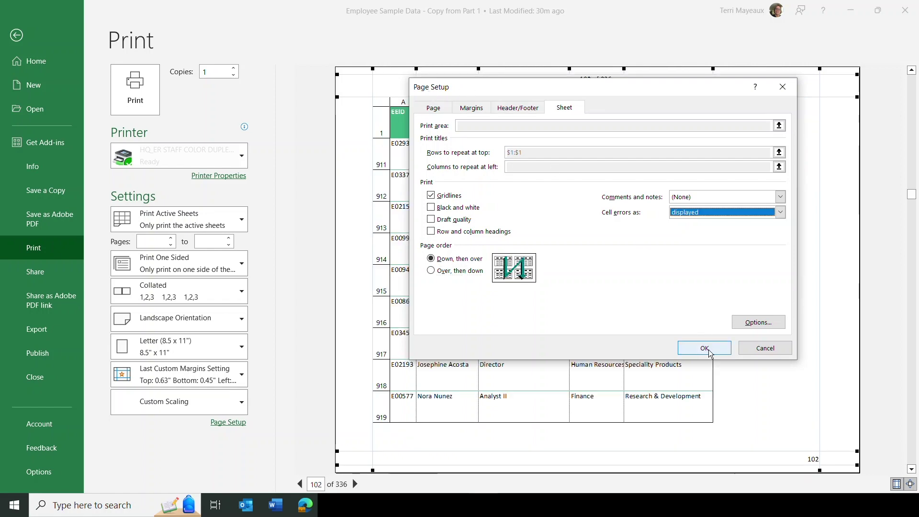
click(707, 346)
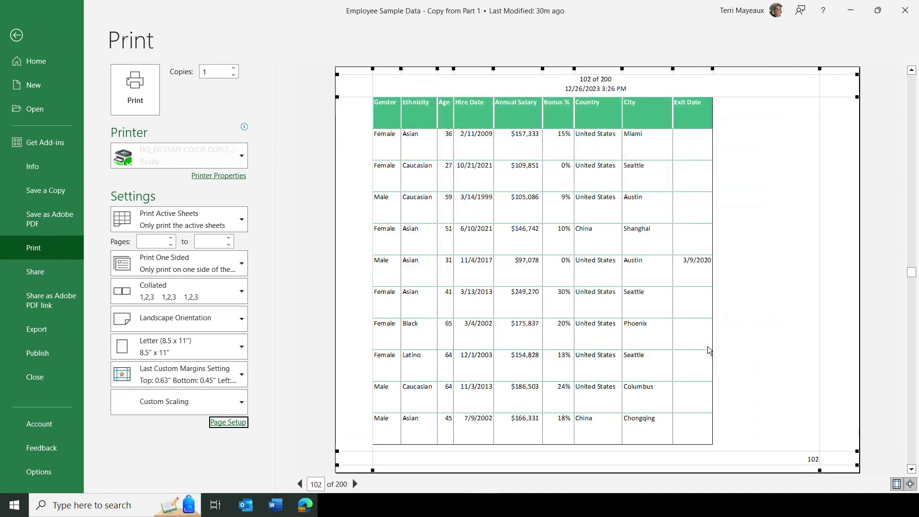
Scale the printout to fit all columns on one page.
click(300, 484)
click(300, 485)
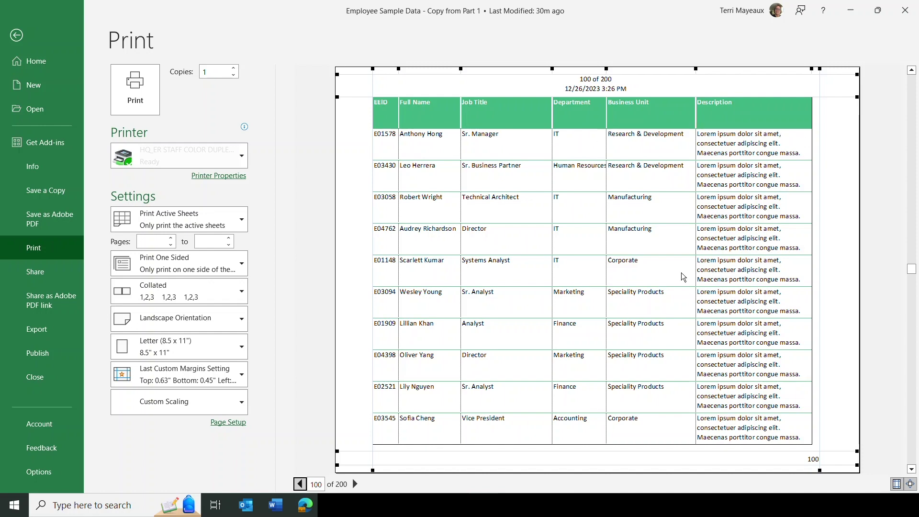
click(355, 484)
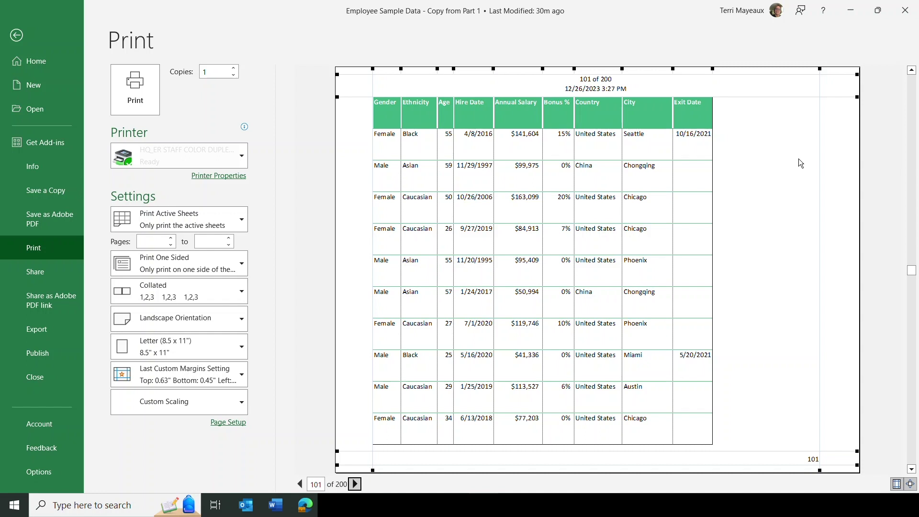
scroll(765, 265, down, 1)
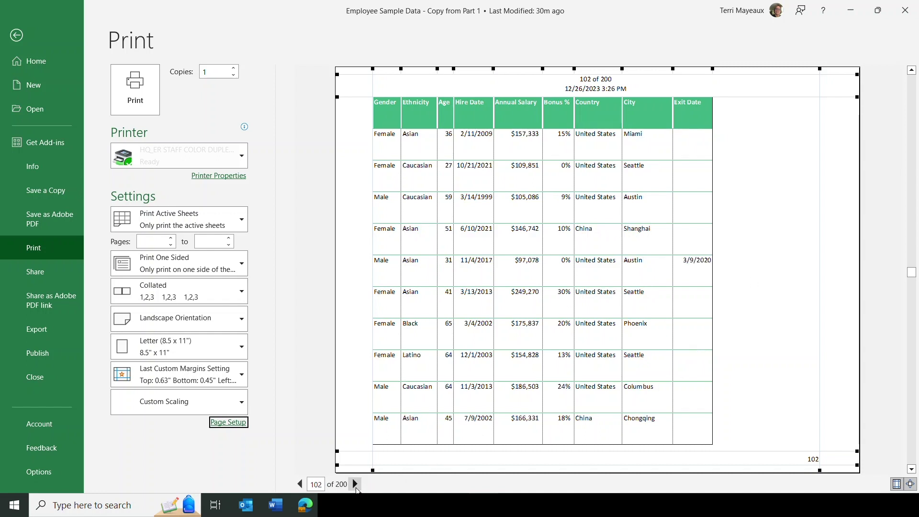
click(297, 487)
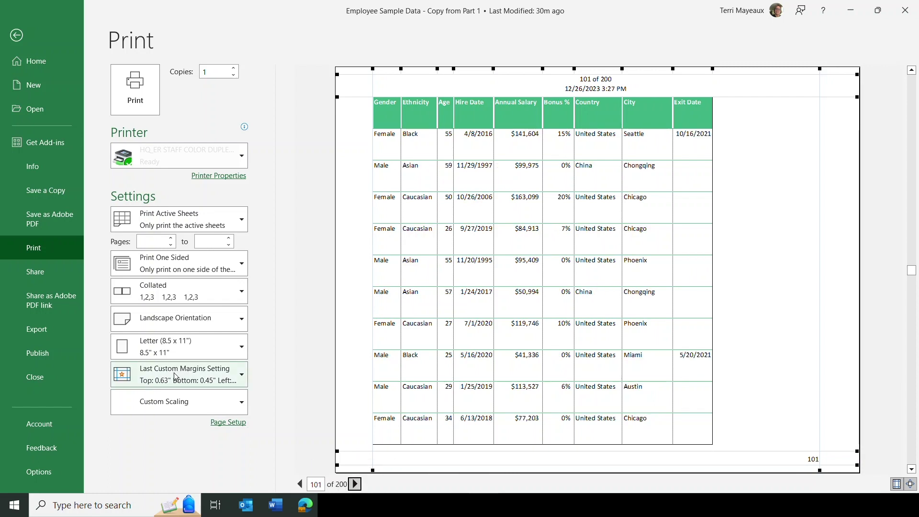
click(241, 402)
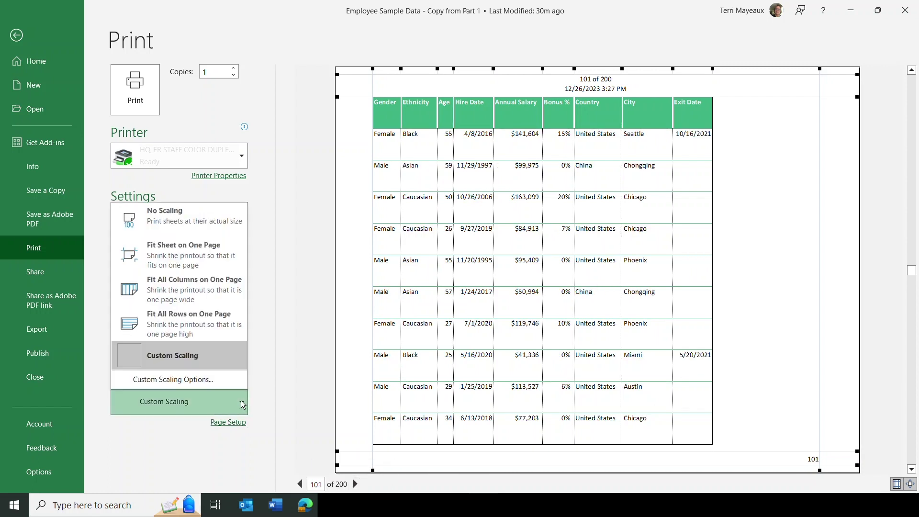
click(175, 294)
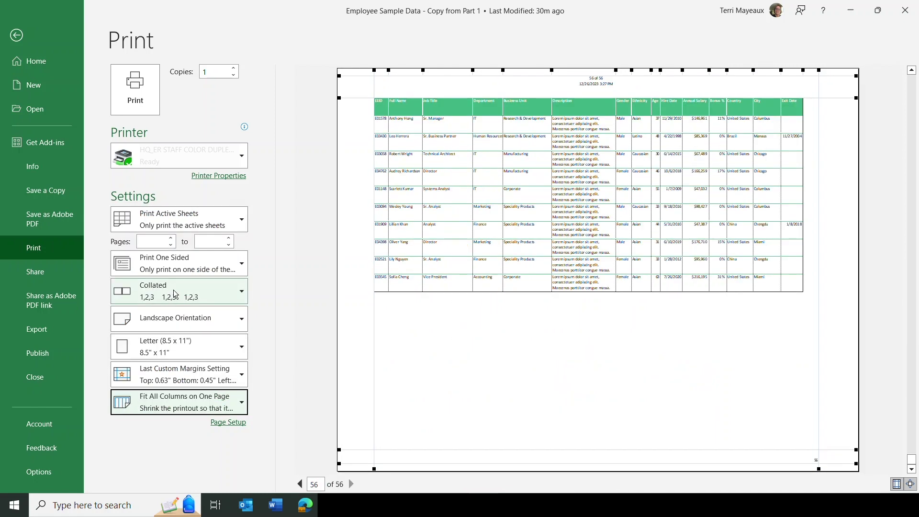